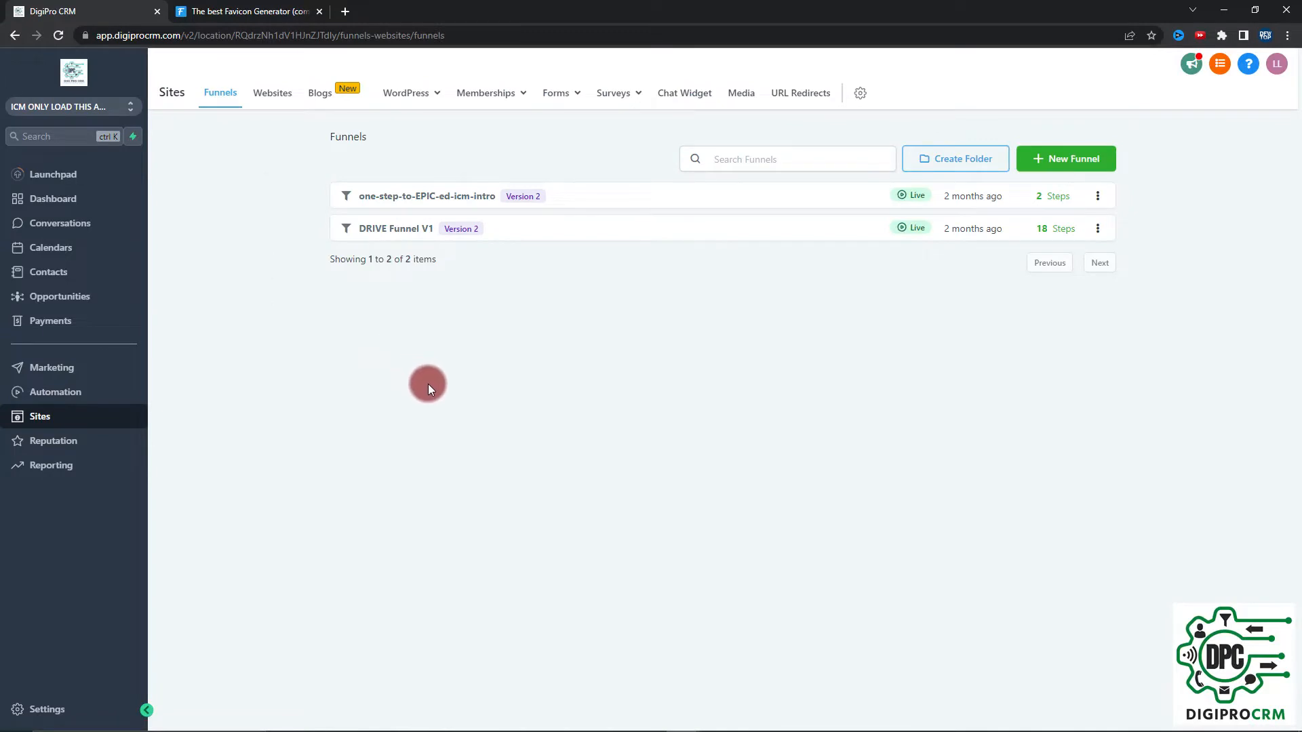
- Open the settings of the Real-Estate-Website website and locate its favicon URL field
click(272, 93)
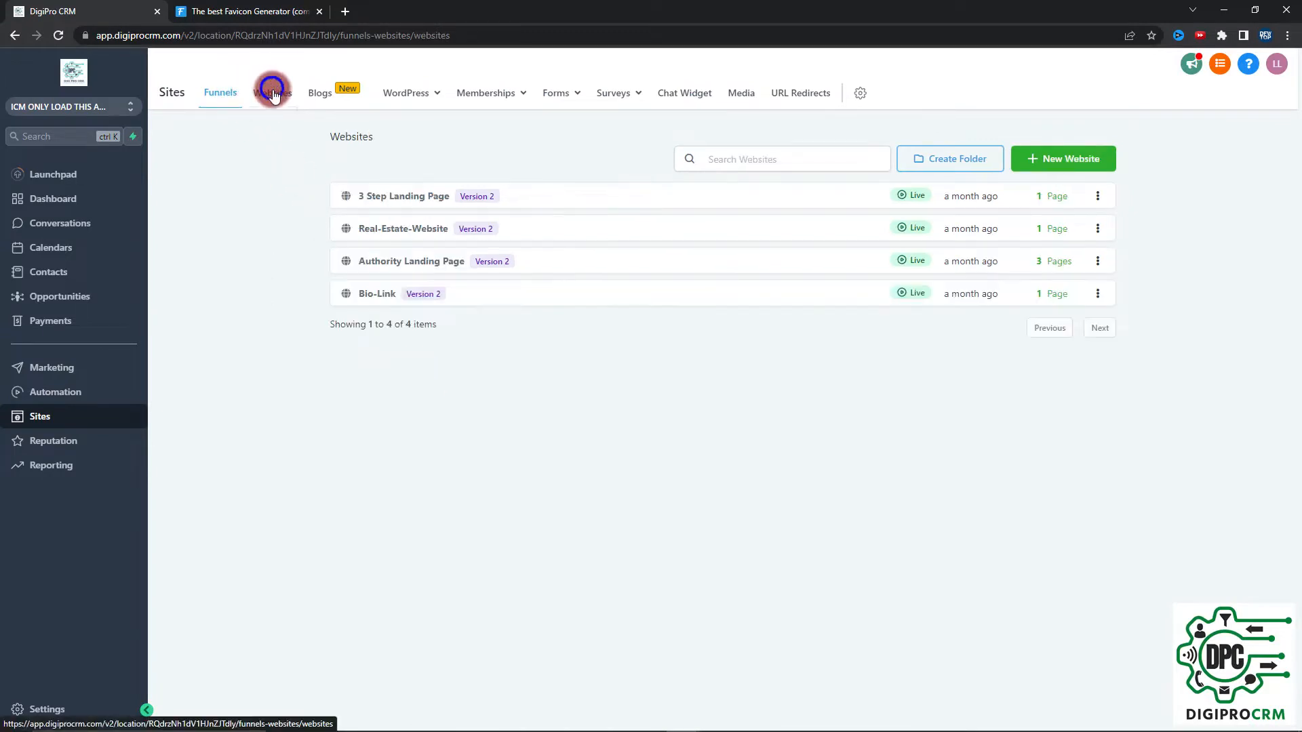
click(413, 225)
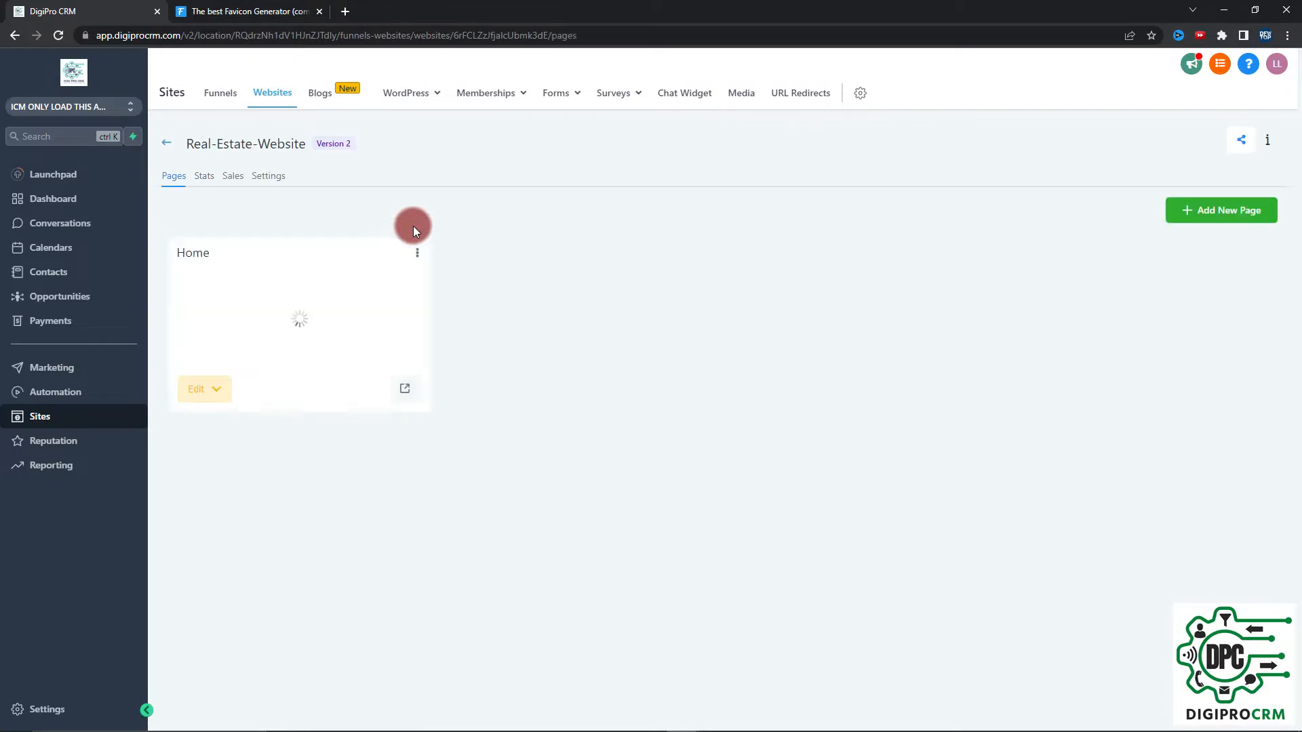
click(270, 177)
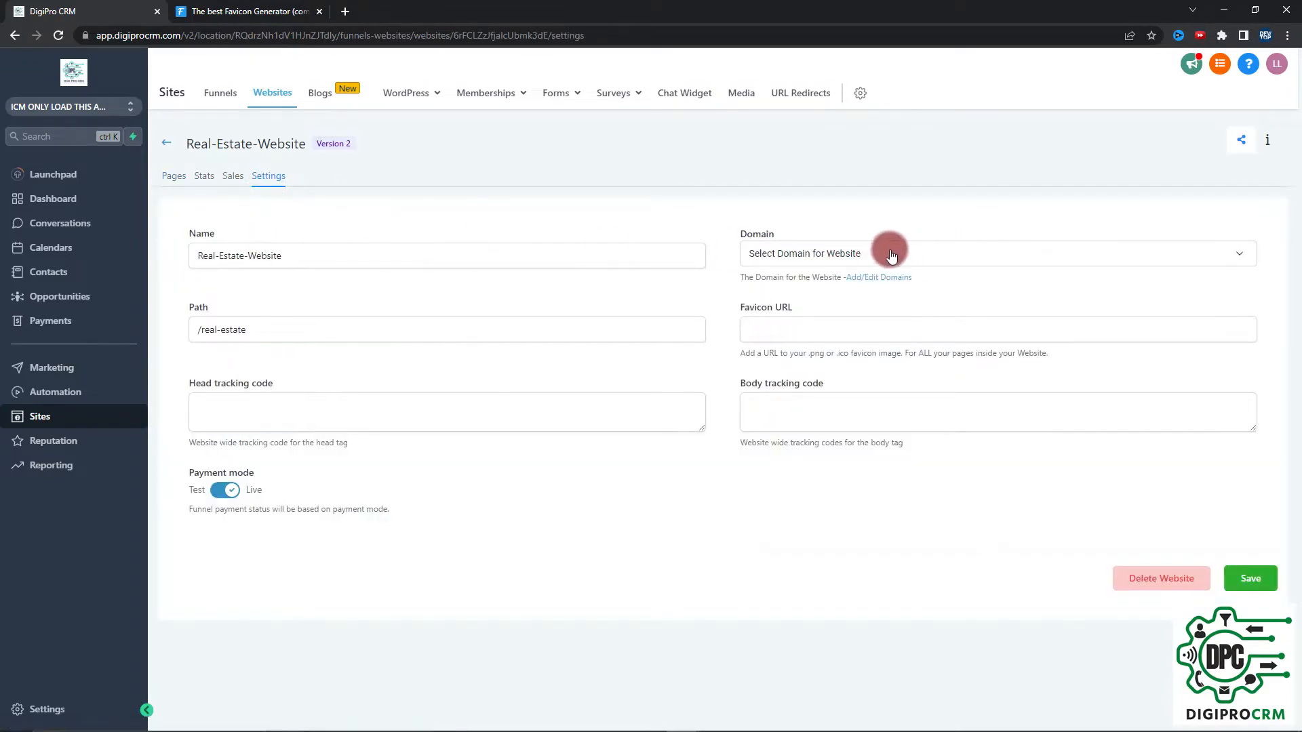
drag(814, 312, 737, 315)
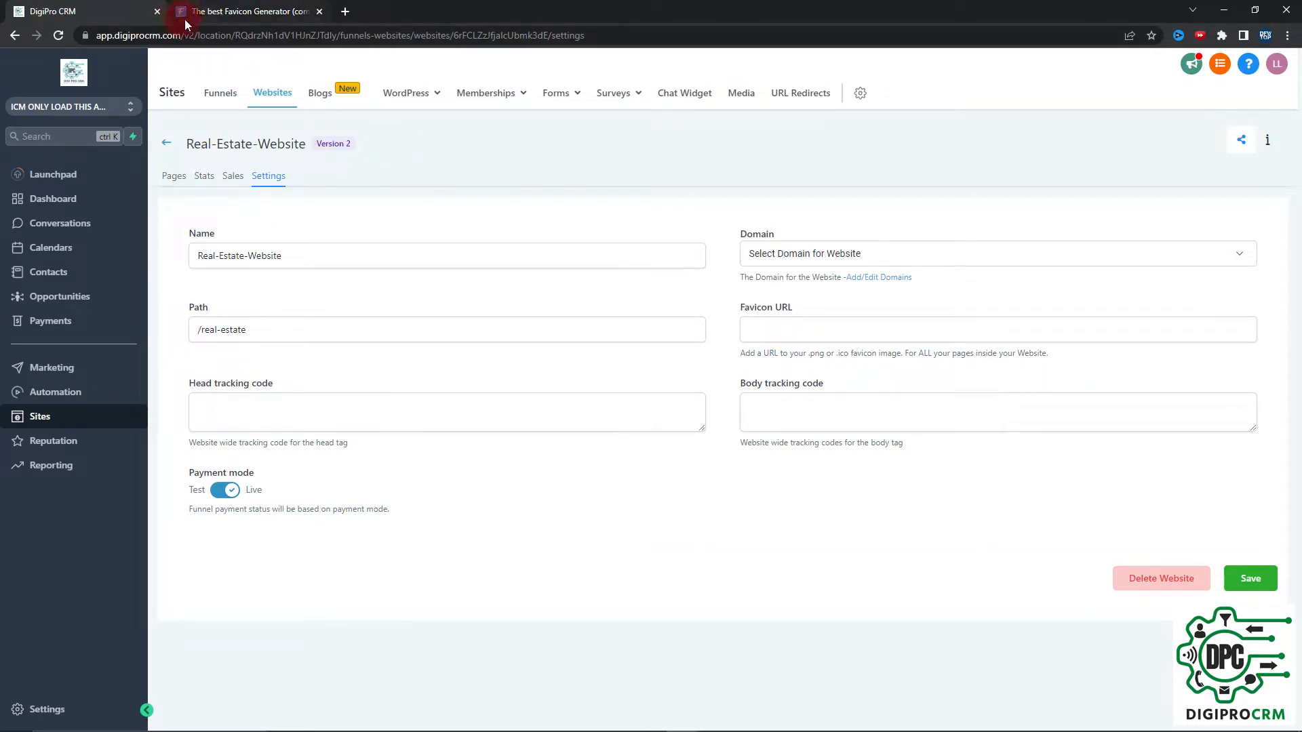
- Switch to favicon.io and browse the Smileys & Emotion list of emoji favicons
click(204, 13)
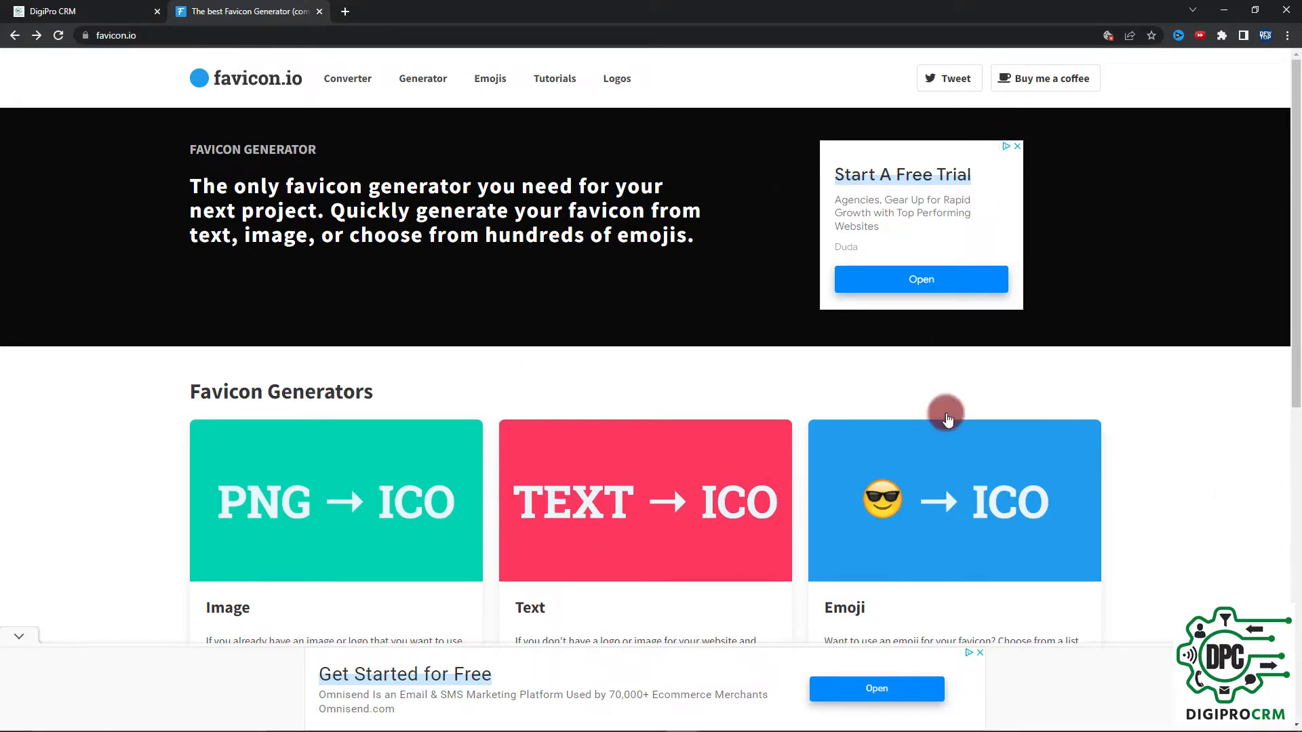
scroll(372, 358, down, 2)
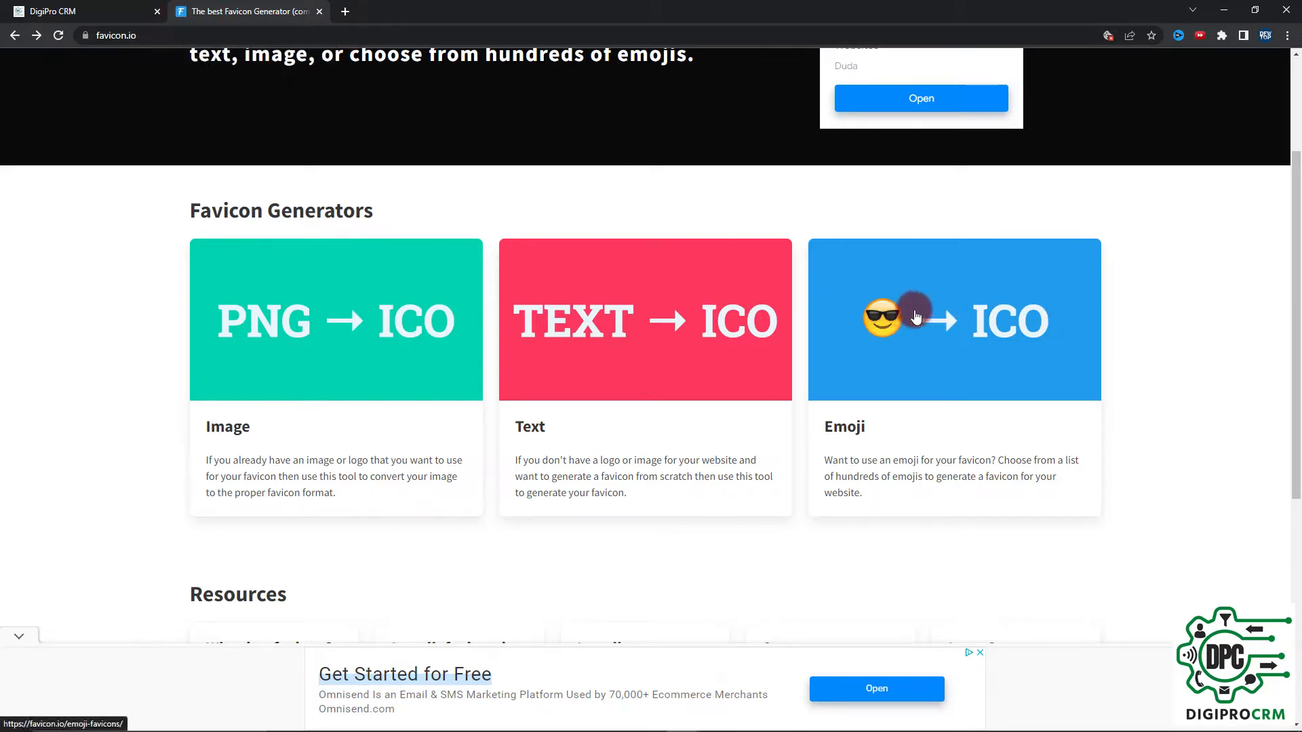
click(915, 316)
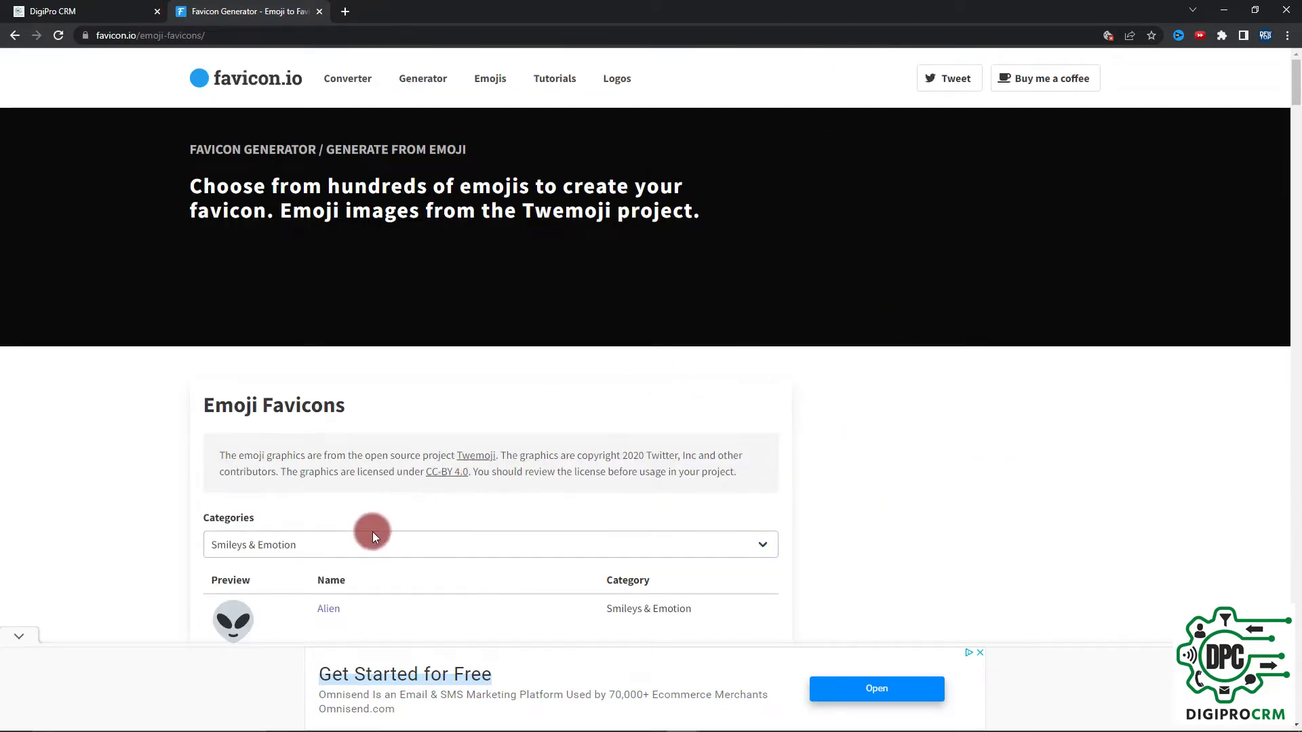
scroll(720, 520, down, 9)
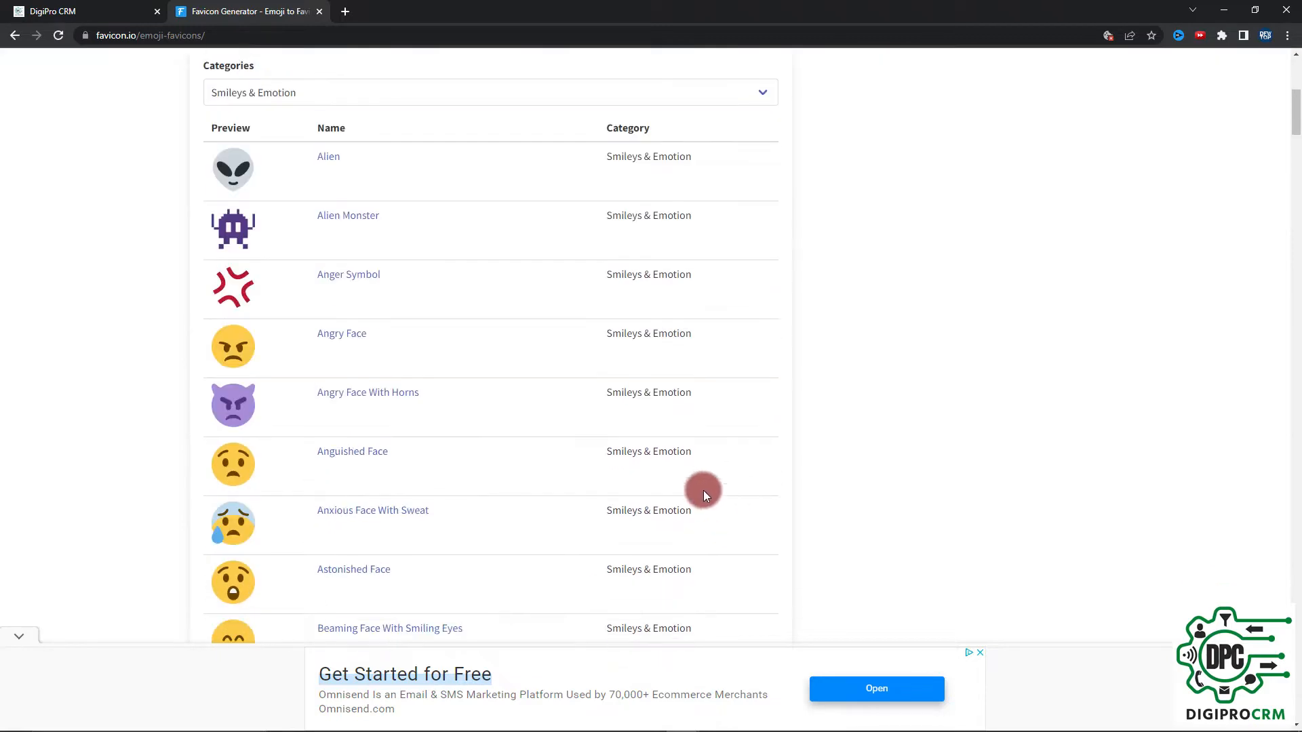
scroll(557, 437, down, 20)
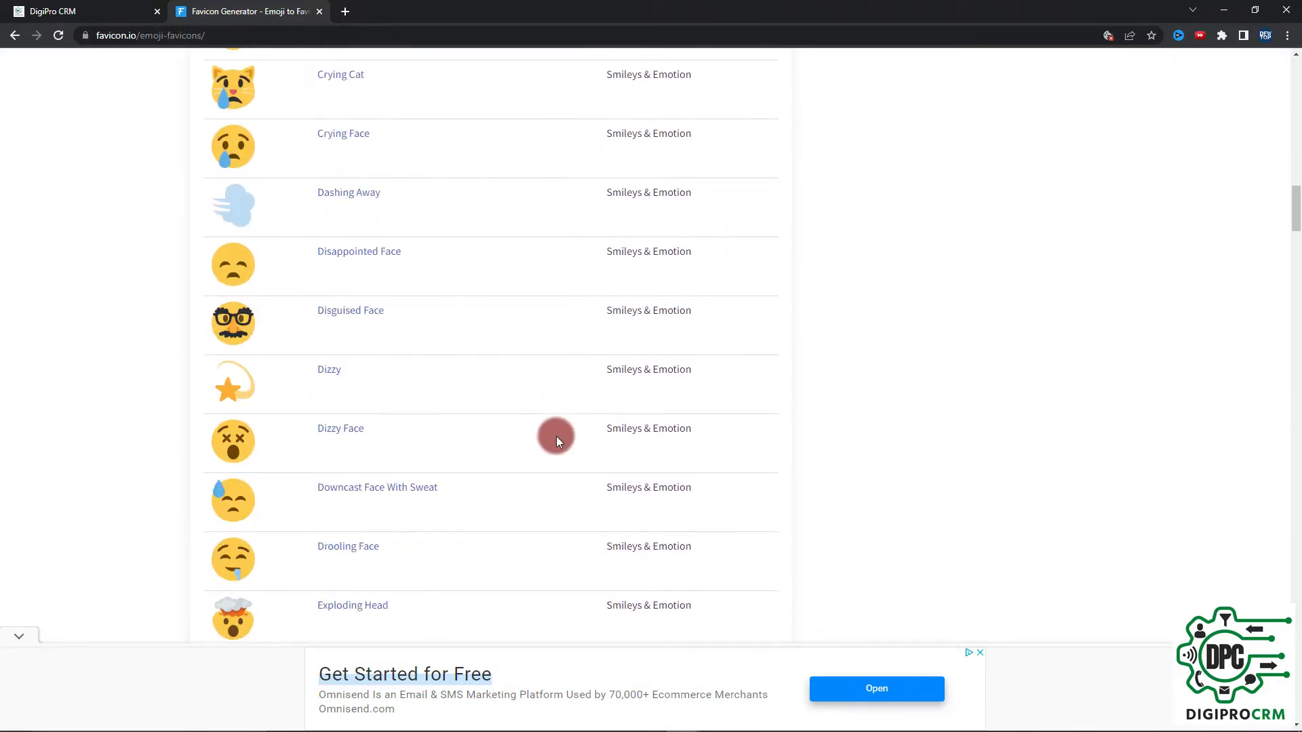
scroll(556, 436, down, 20)
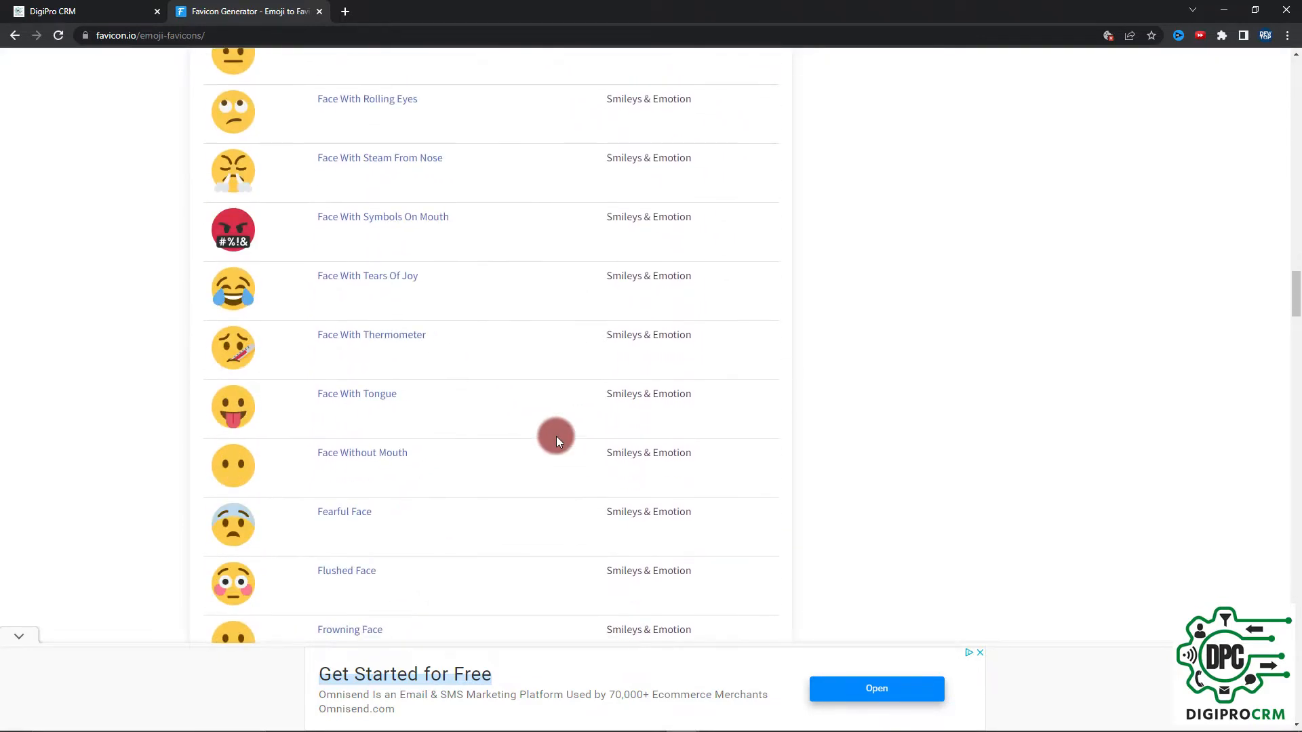
scroll(556, 436, down, 15)
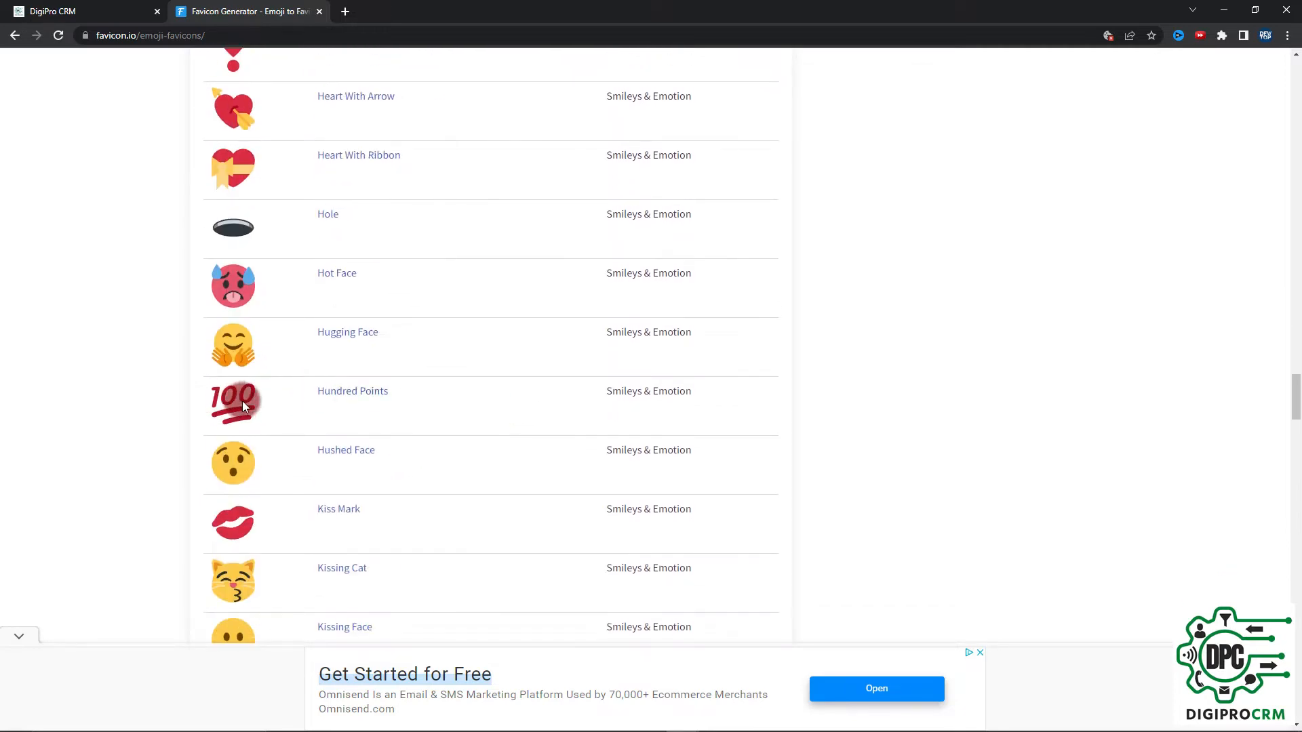
scroll(490, 417, down, 10)
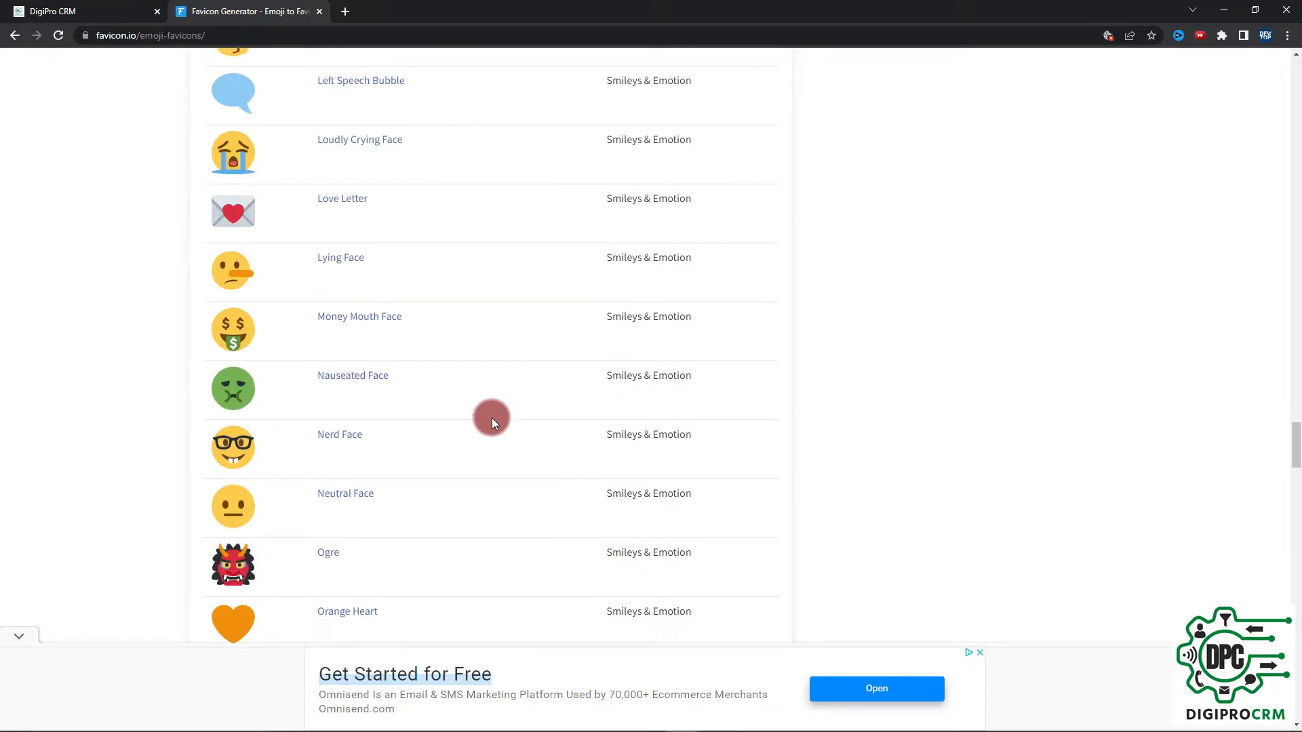
scroll(491, 418, down, 5)
scroll(491, 418, down, 10)
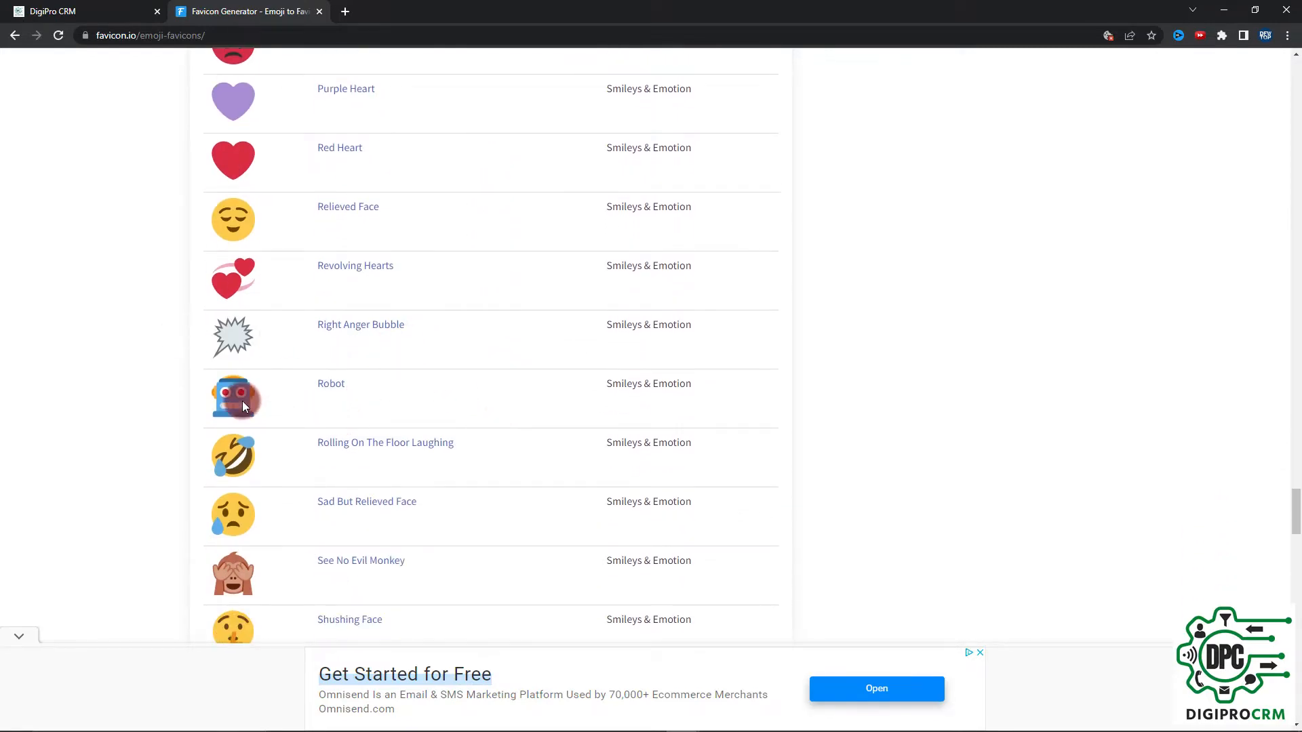
scroll(242, 401, down, 15)
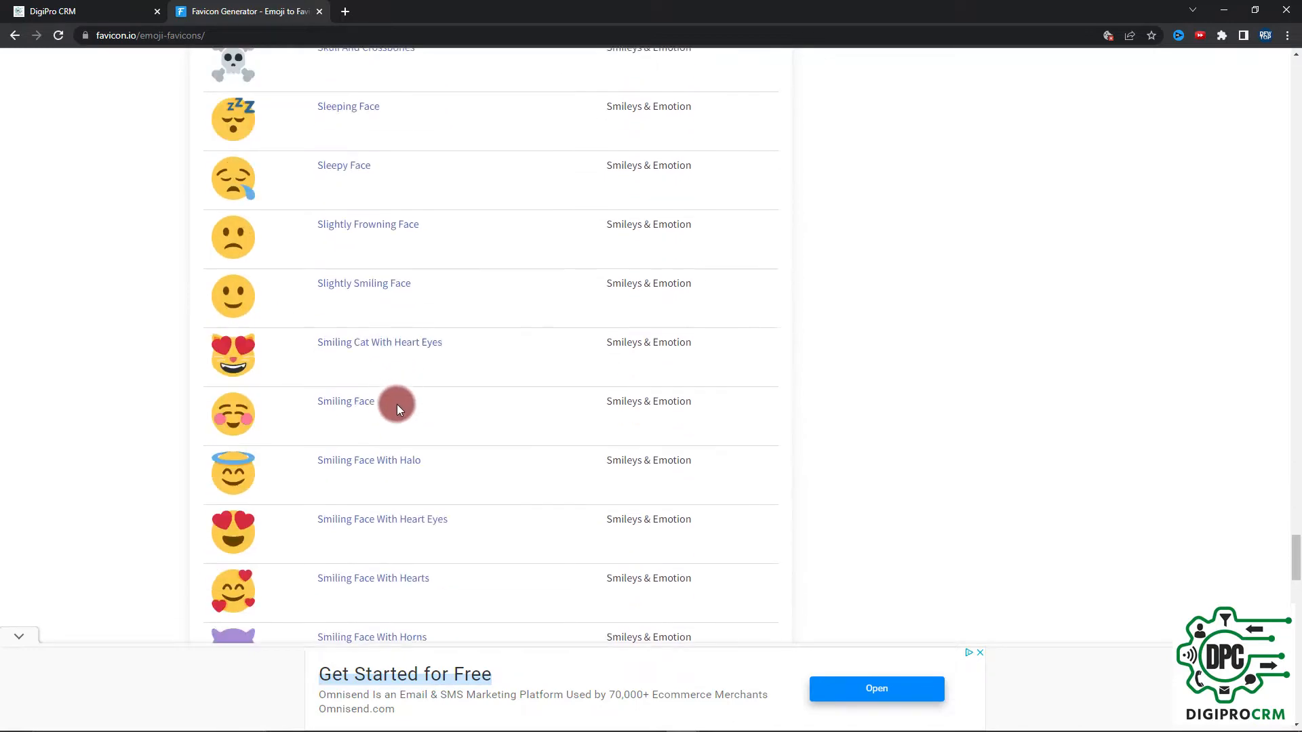
scroll(396, 404, down, 20)
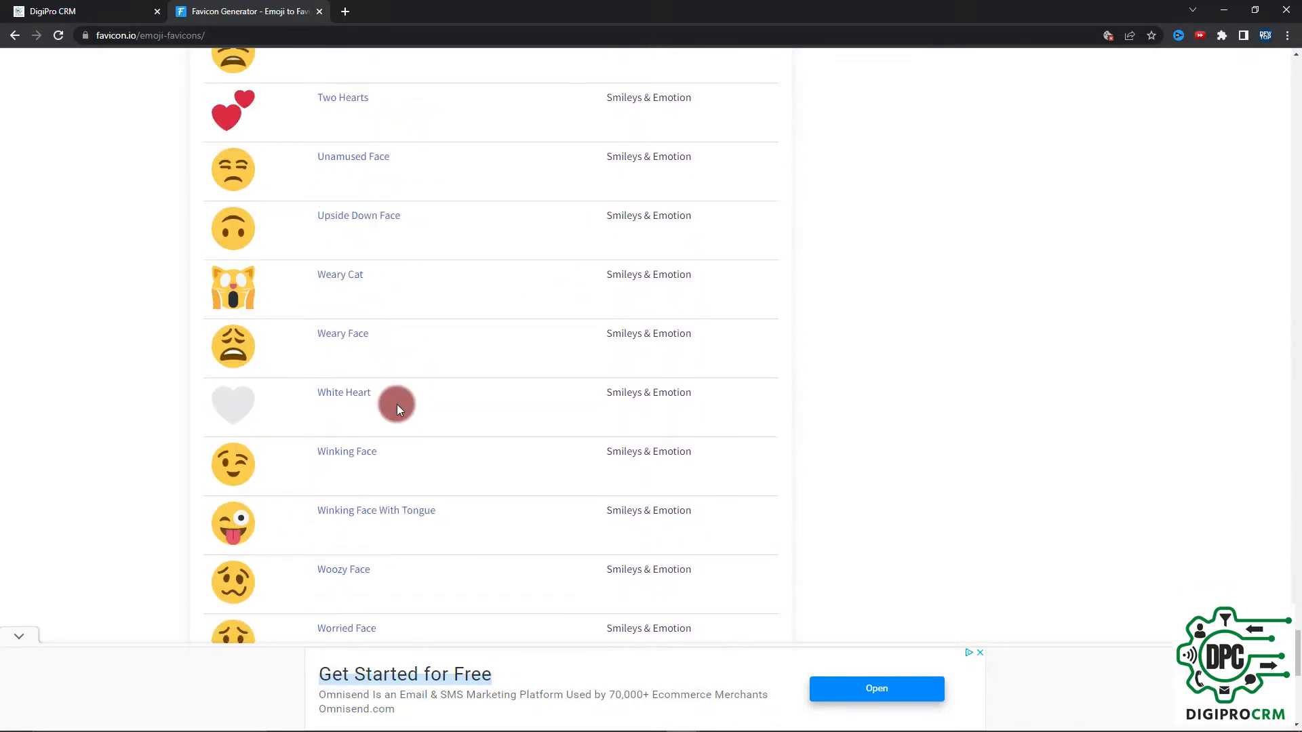
scroll(396, 404, up, 20)
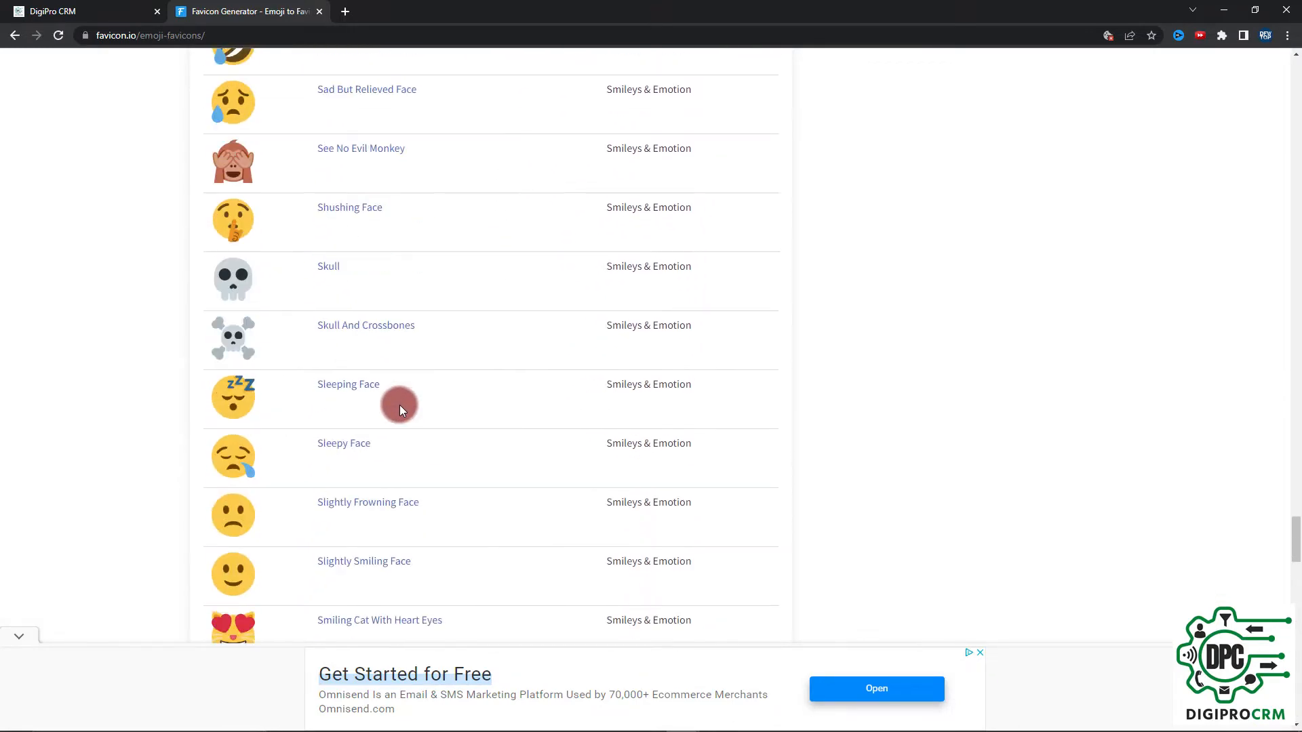
scroll(437, 407, up, 20)
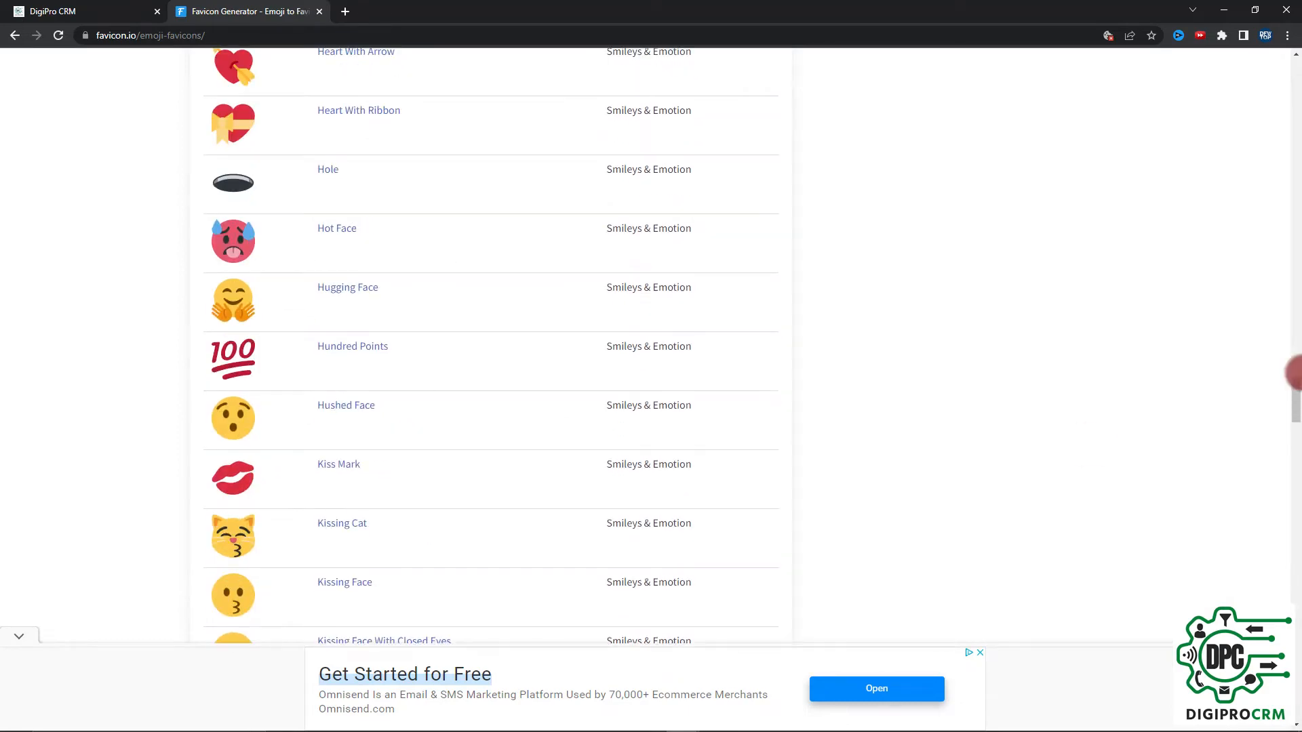
drag(1293, 399, 1296, 57)
- Open the text-to-ICO favicon generator and set the favicon text to D
click(13, 49)
click(619, 294)
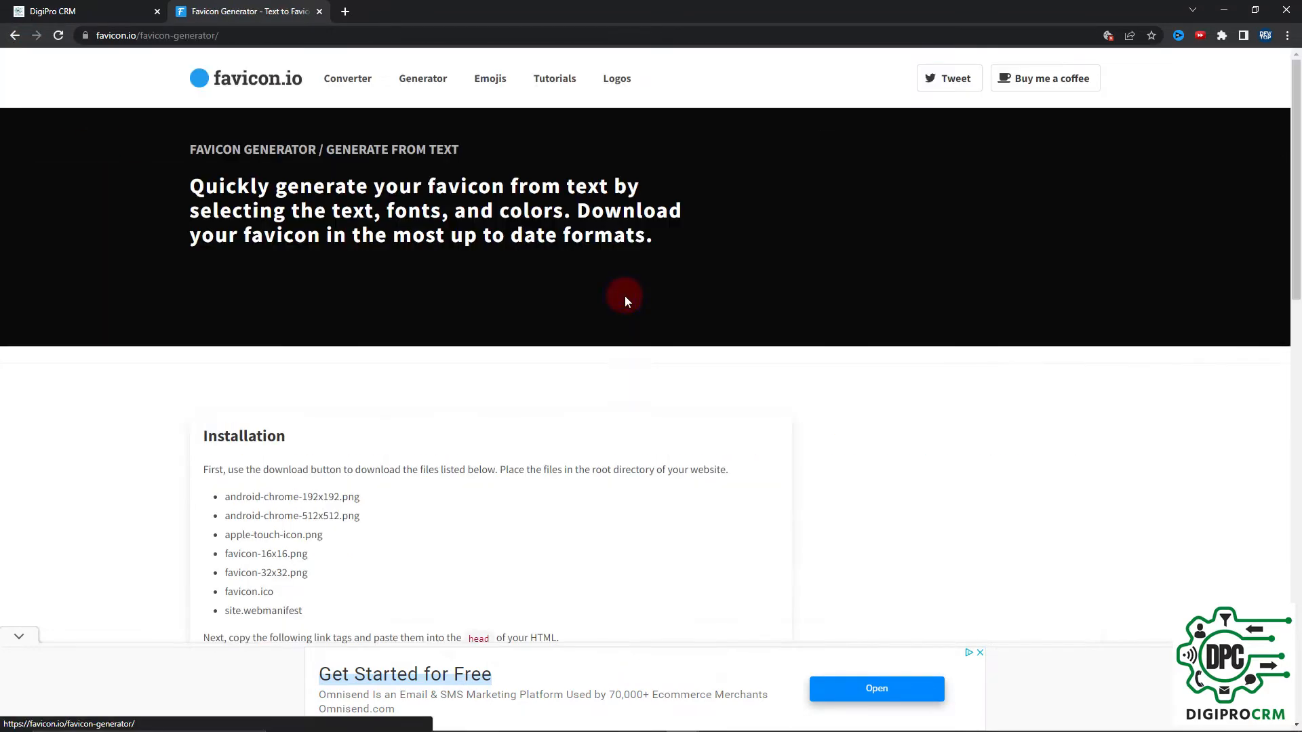
click(226, 531)
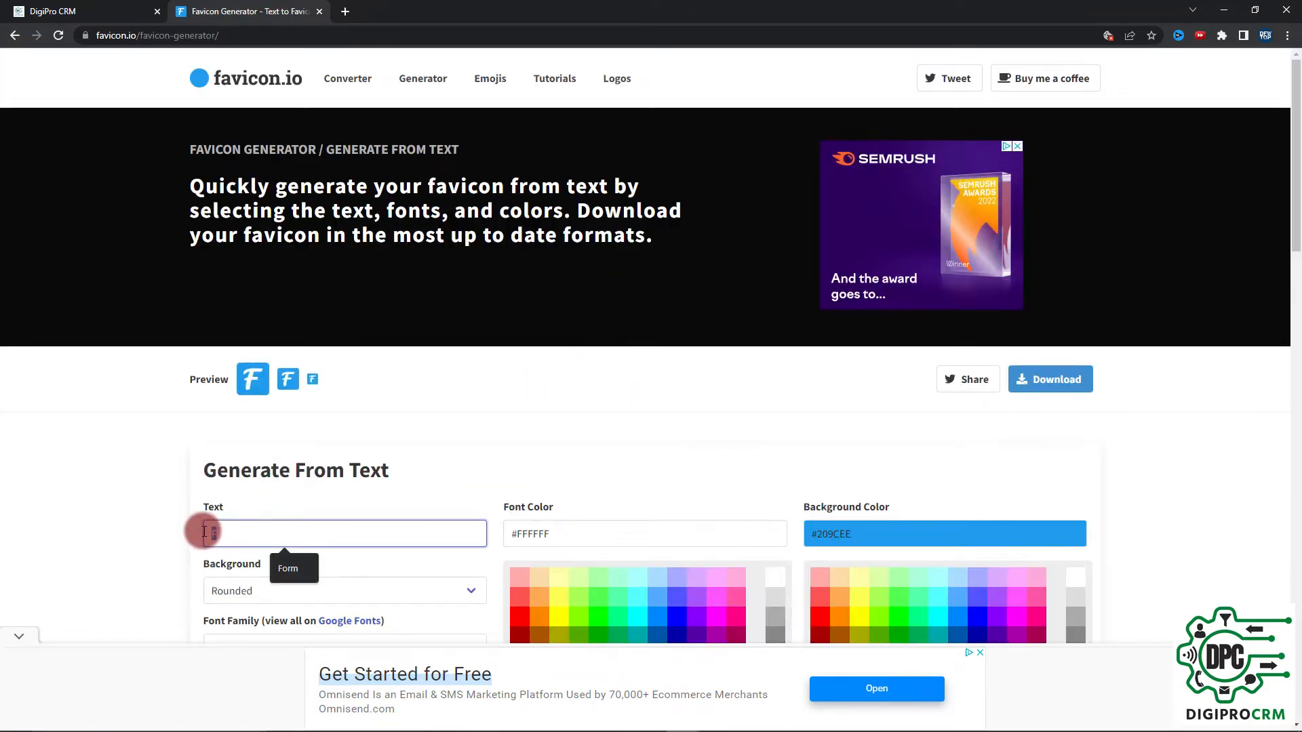
text(D)
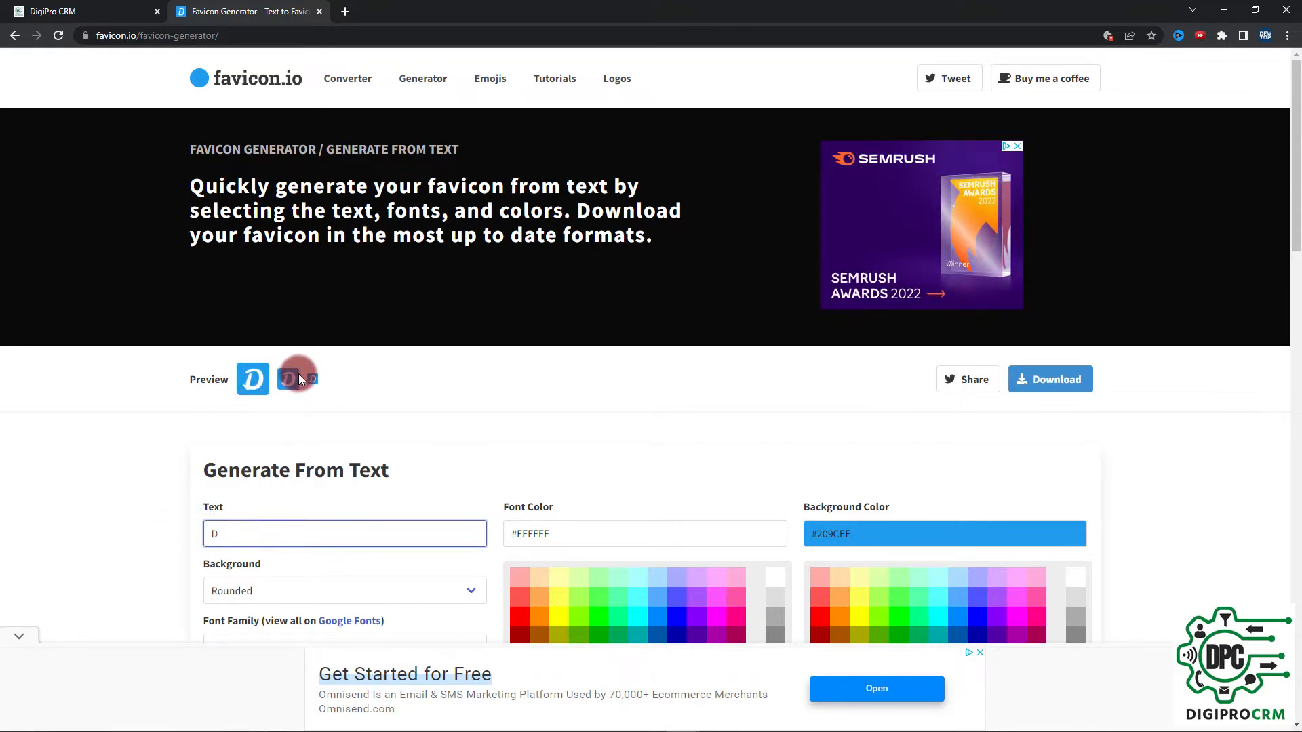
- Try the Square background shape for the favicon, and choose Circle instead
scroll(468, 381, down, 1)
click(410, 498)
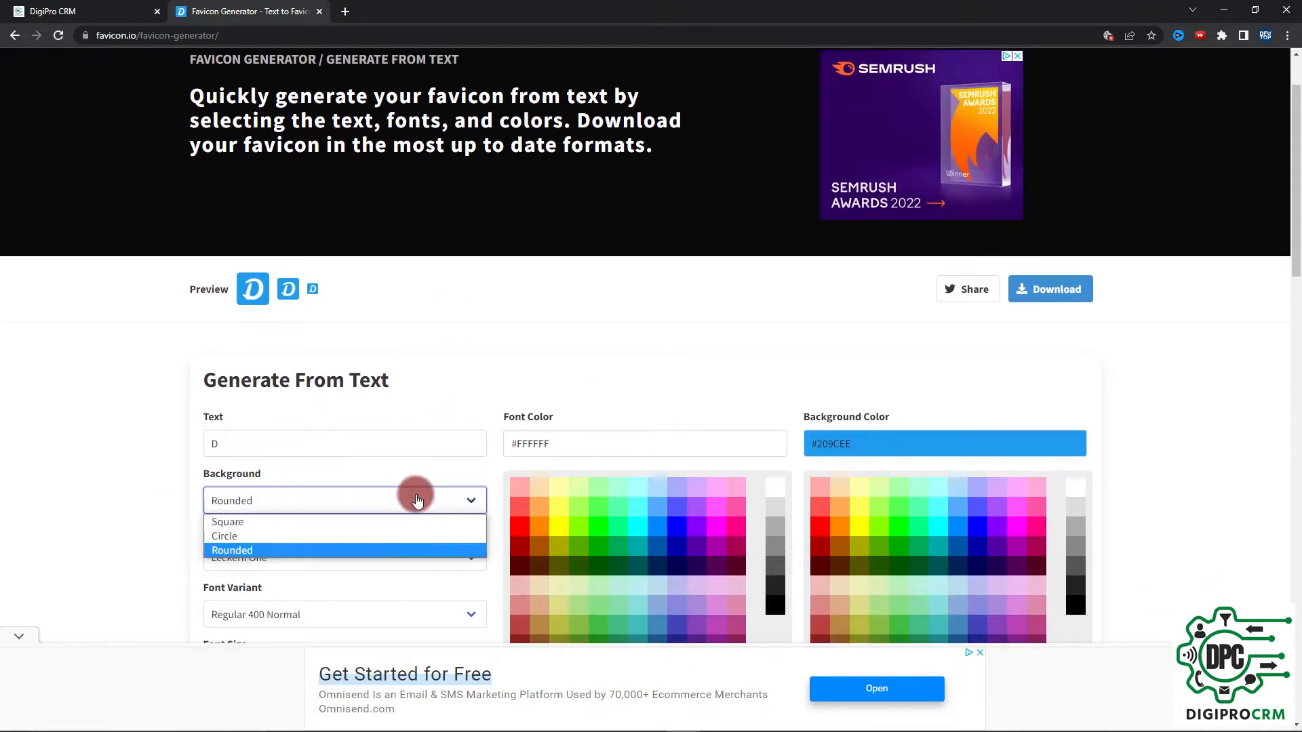
click(392, 520)
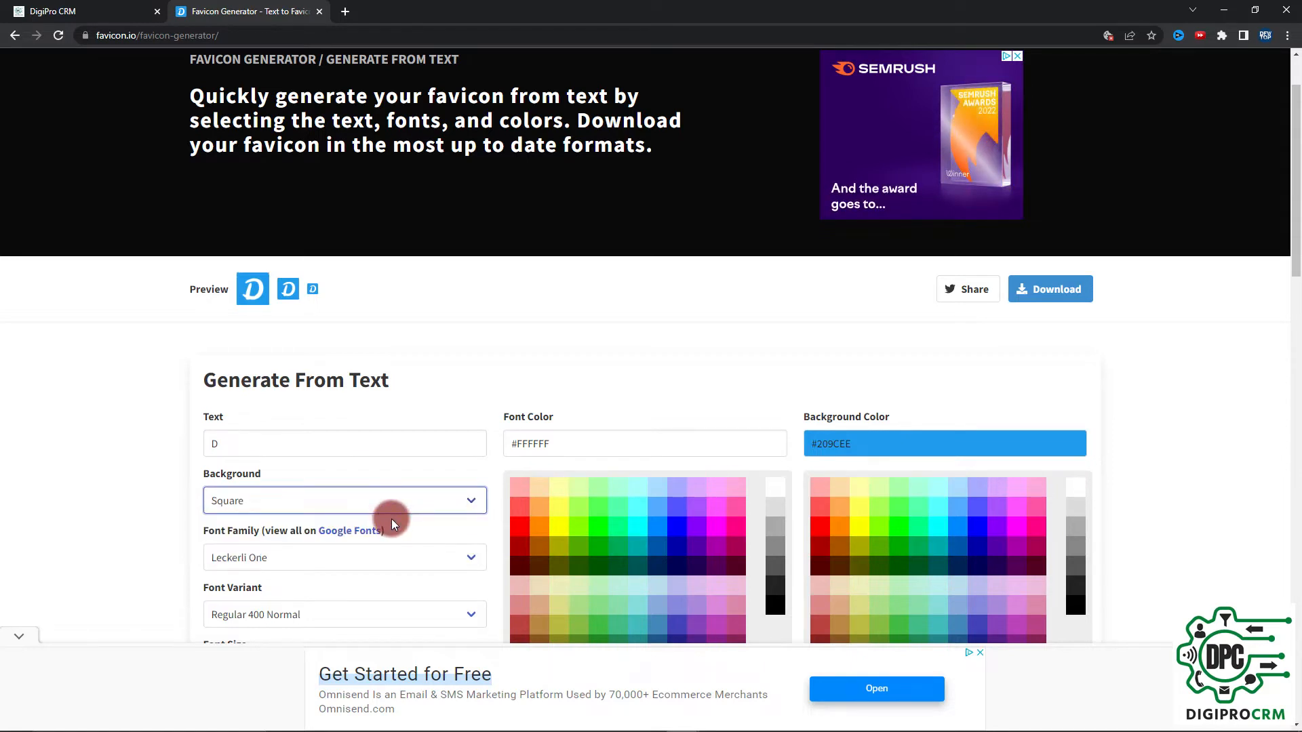
click(455, 505)
click(433, 532)
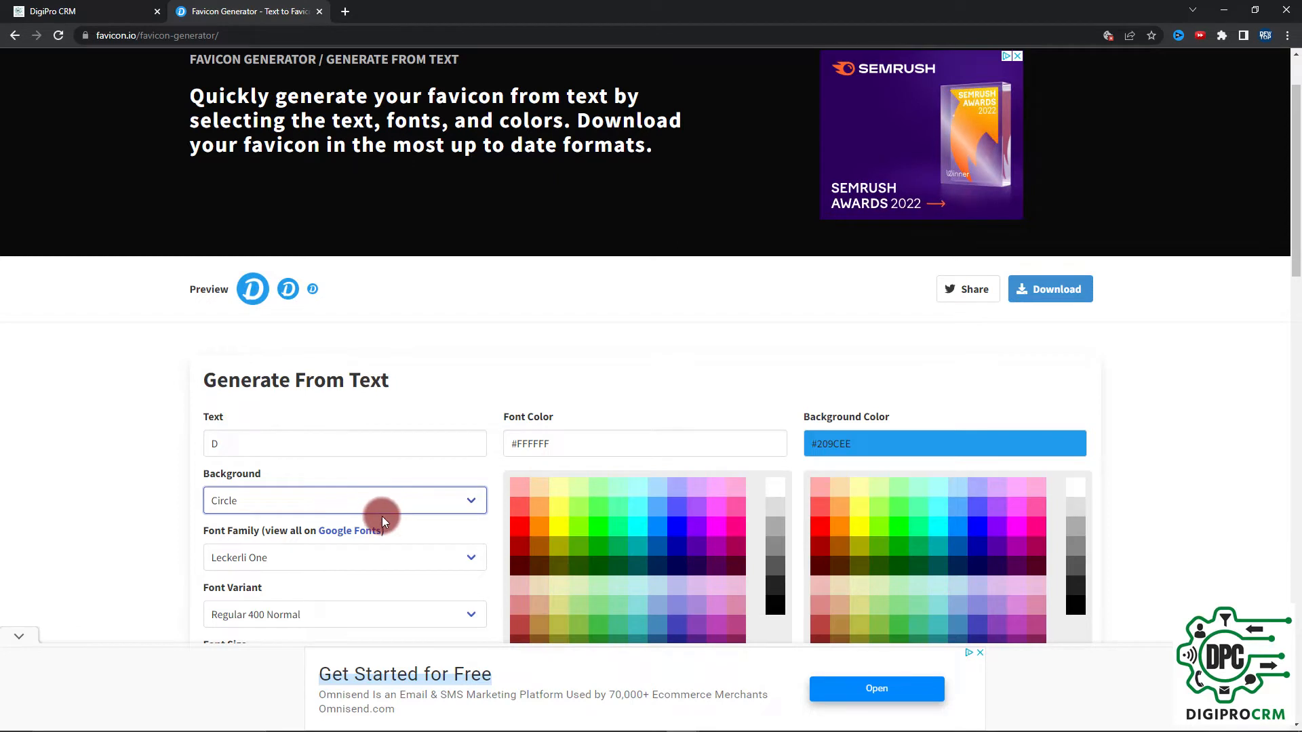
- Try a green letter, and set the font color to white (#FFF) and the background color to green (#0A0)
scroll(400, 535, down, 1)
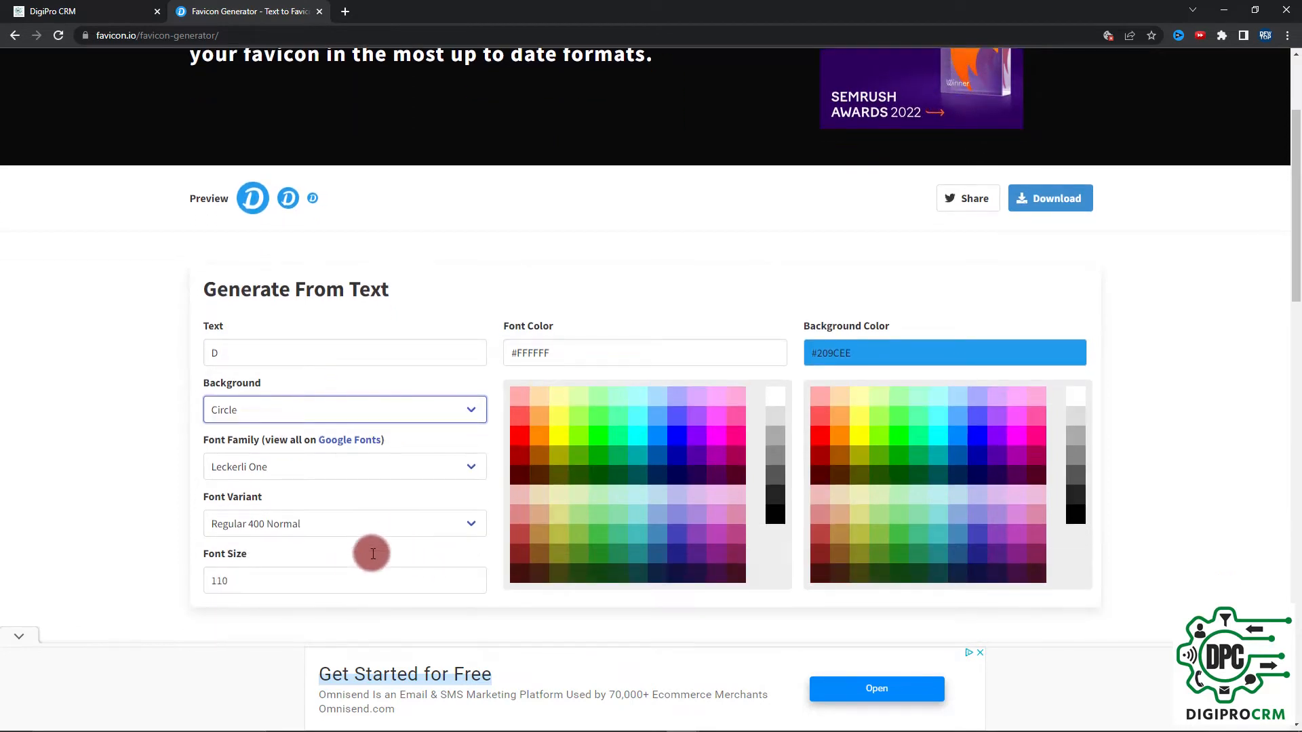
click(598, 458)
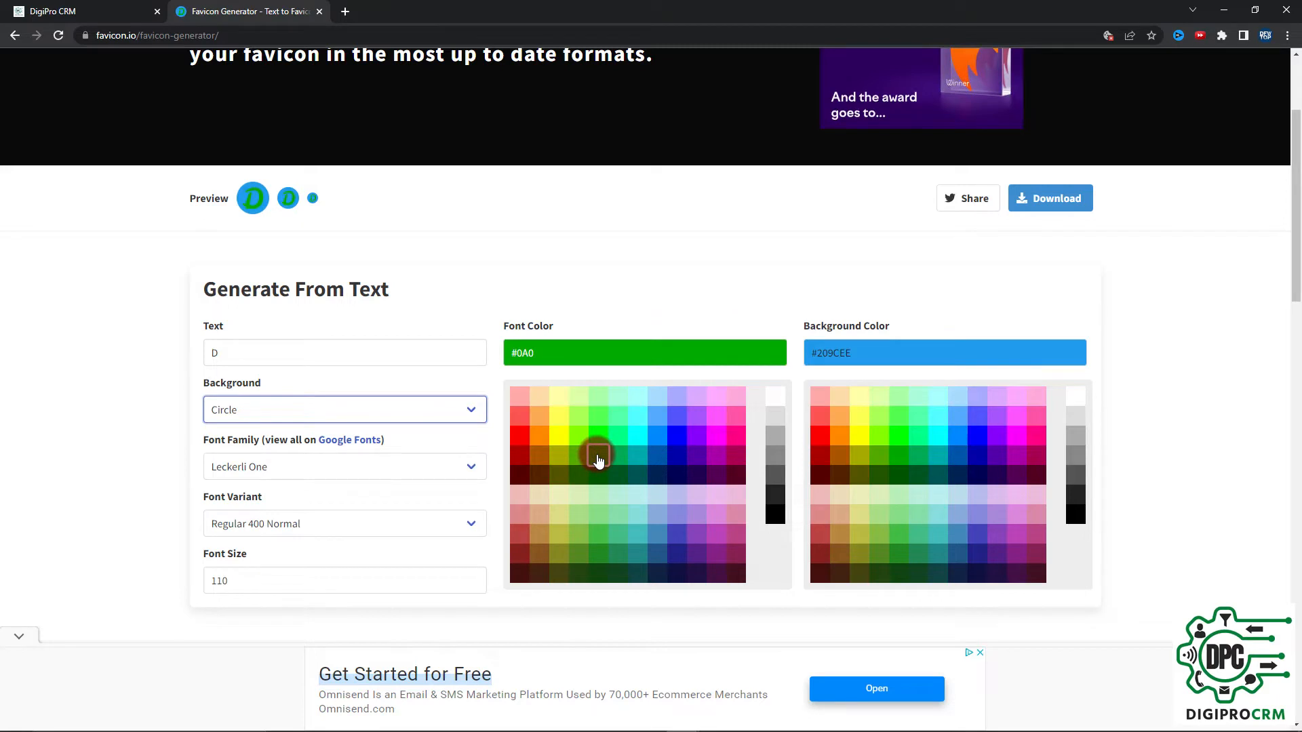
click(774, 394)
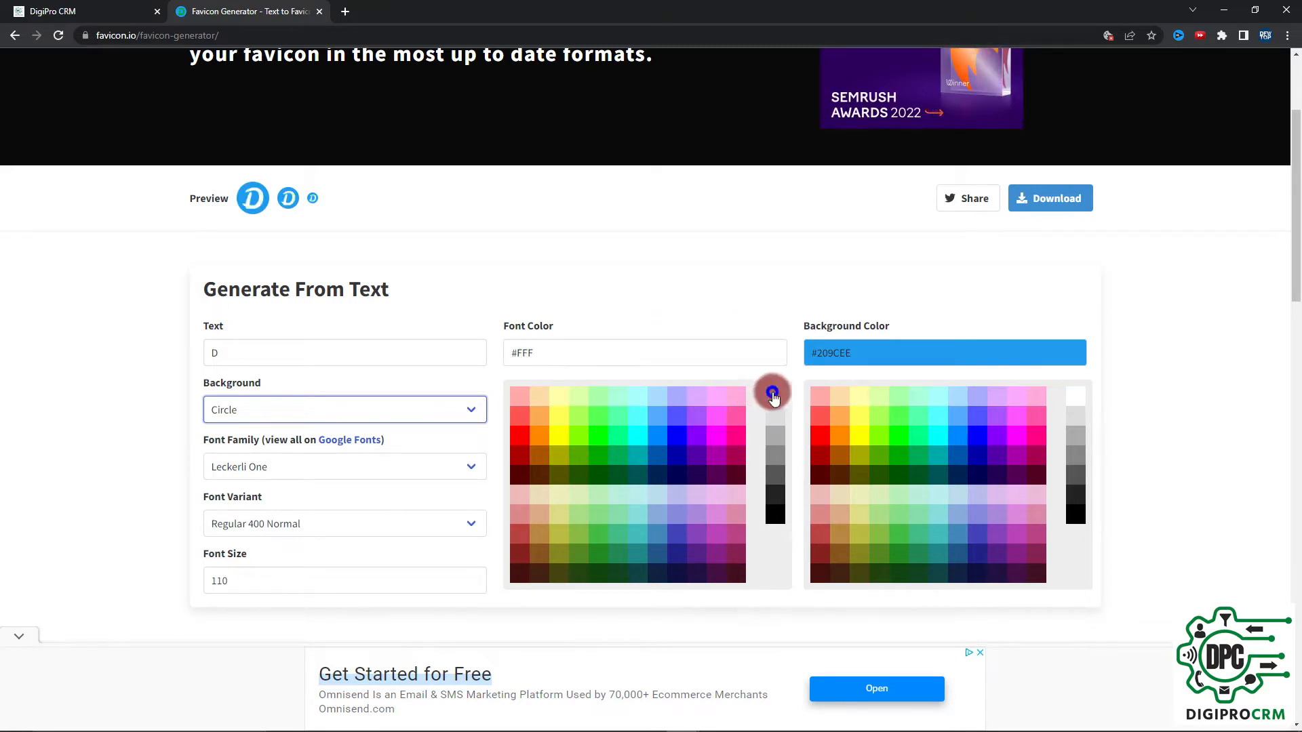
click(898, 455)
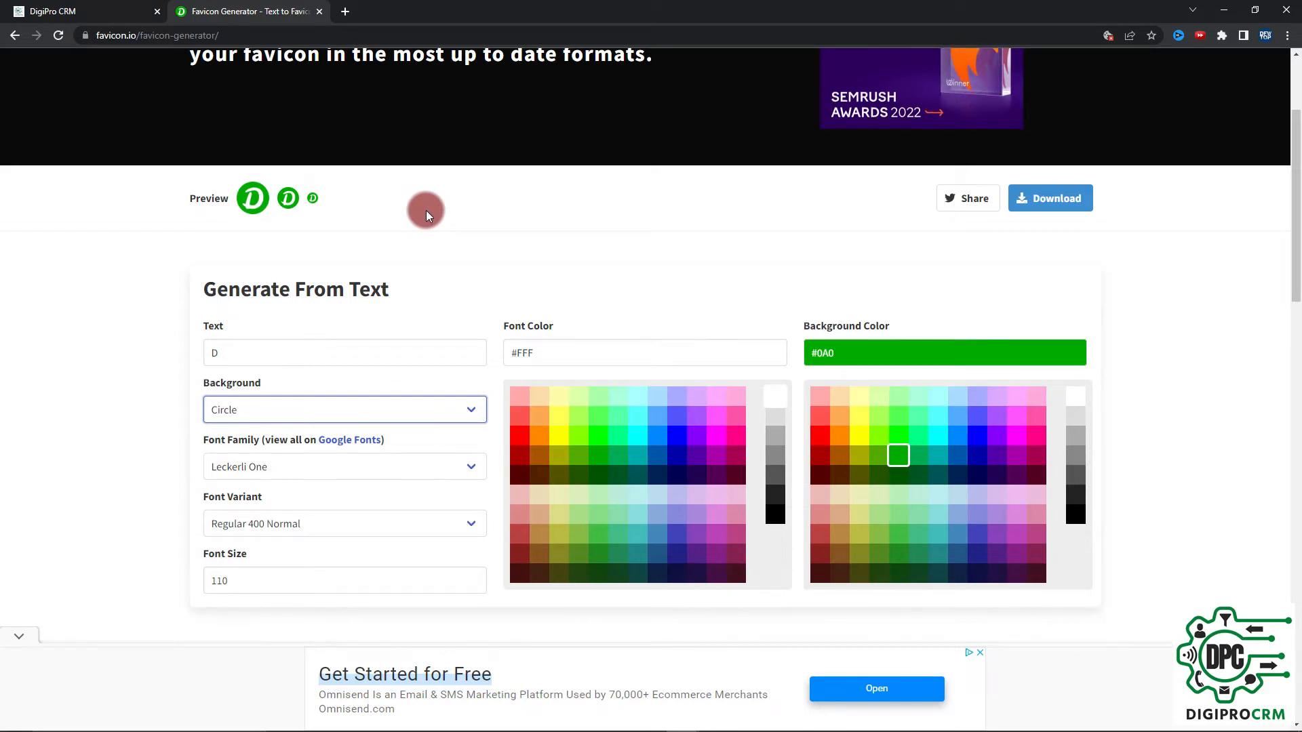
- Download the generated favicon and open the downloaded favicon_io.zip archive
scroll(437, 222, down, 2)
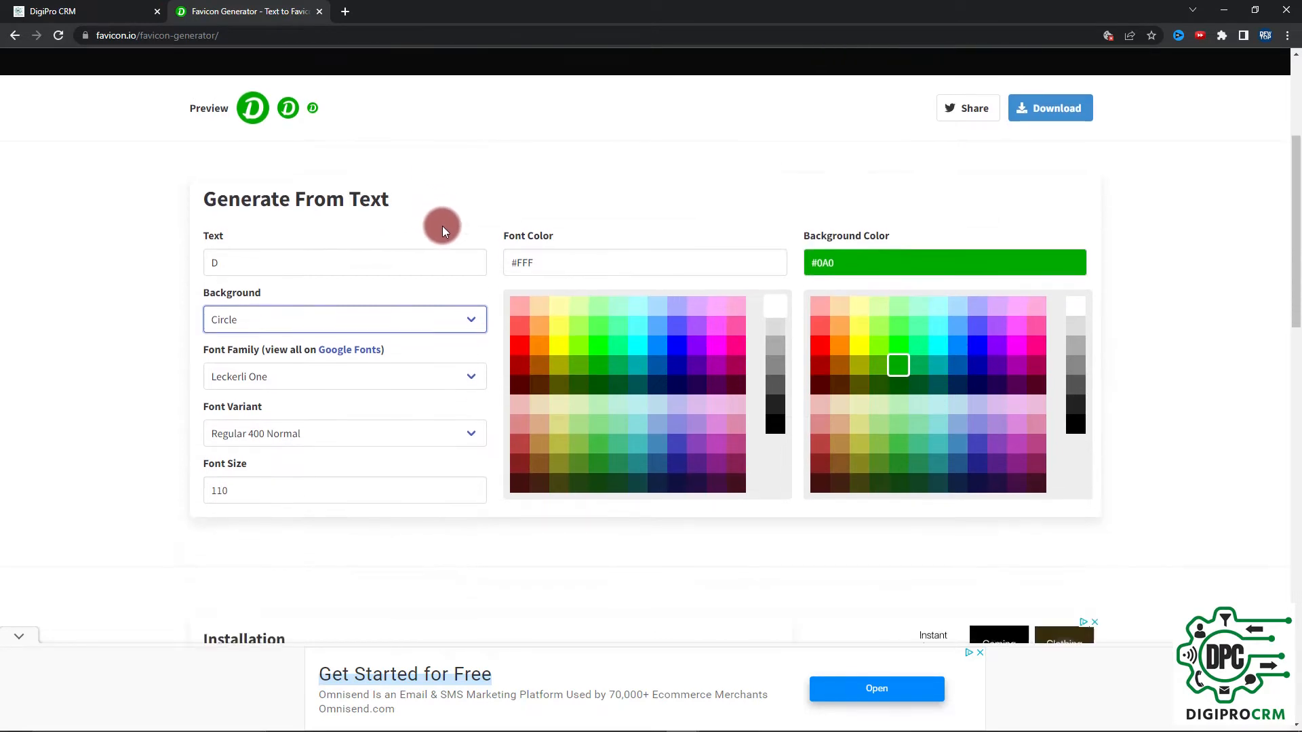
scroll(613, 272, up, 3)
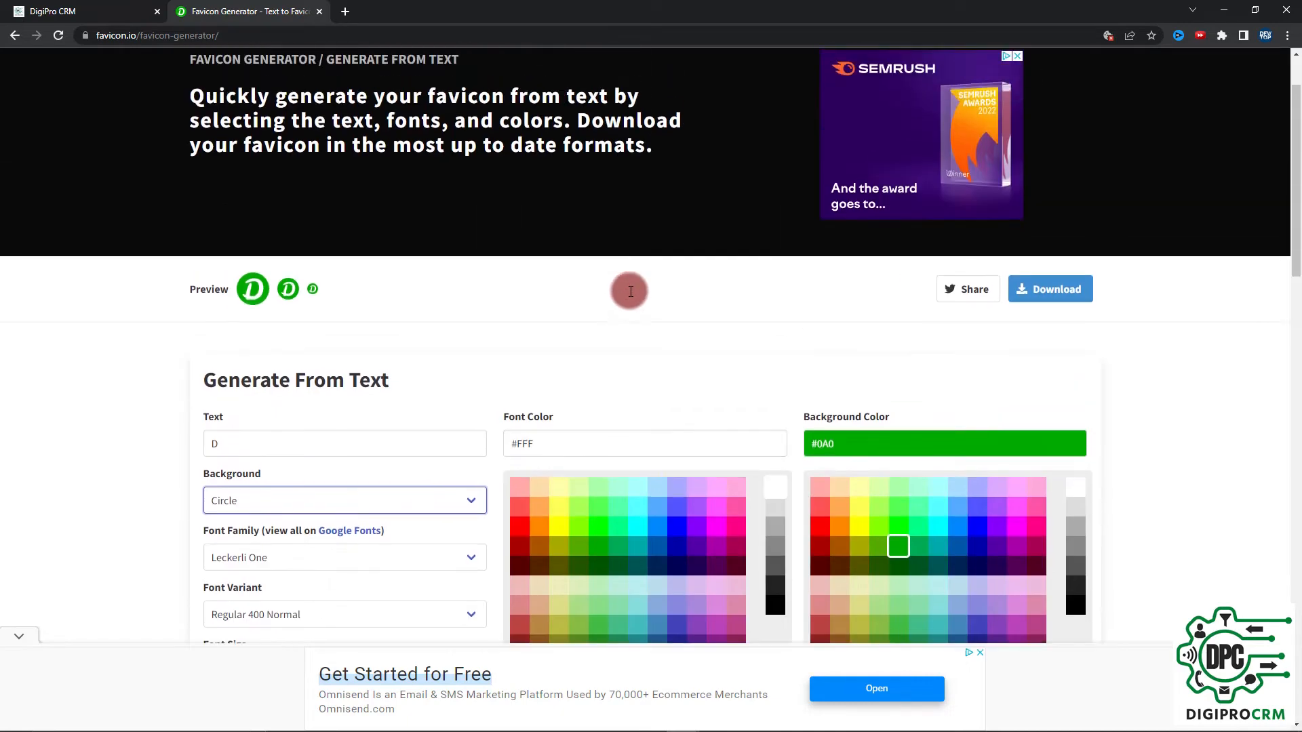
click(1062, 299)
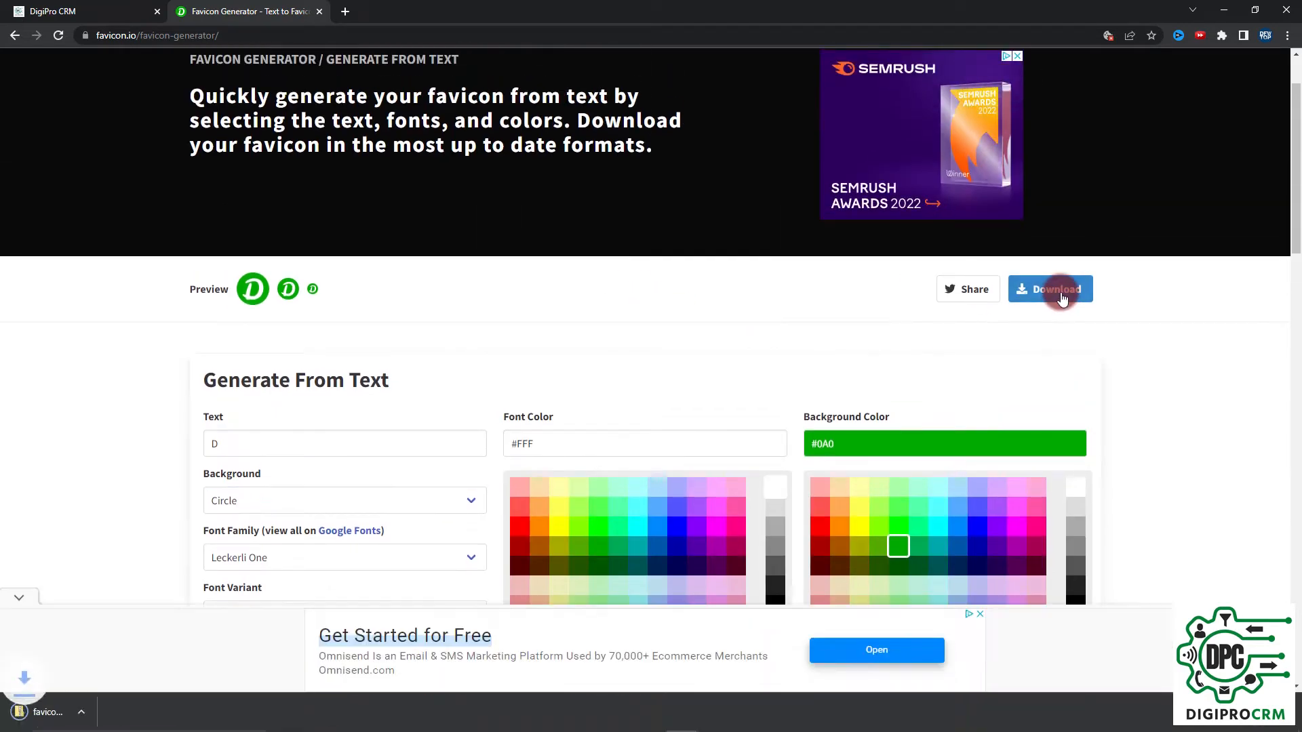
click(93, 710)
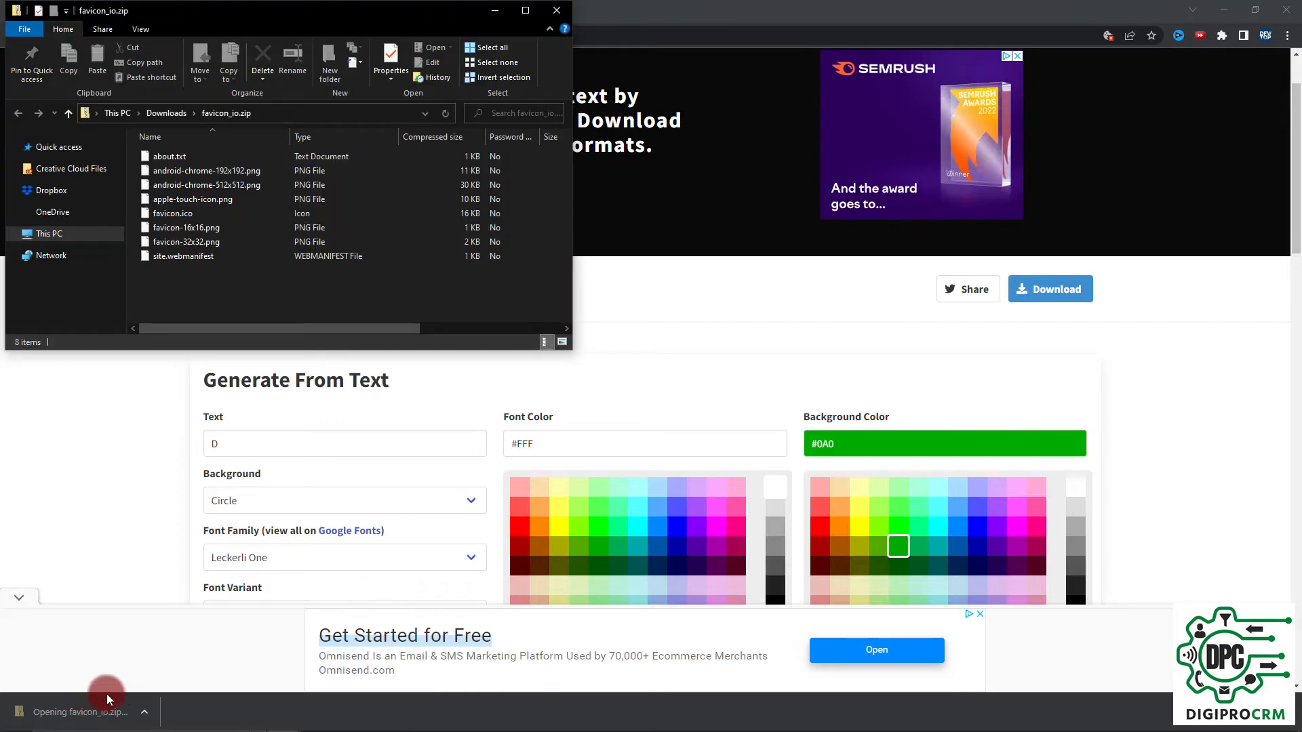
drag(302, 26, 563, 162)
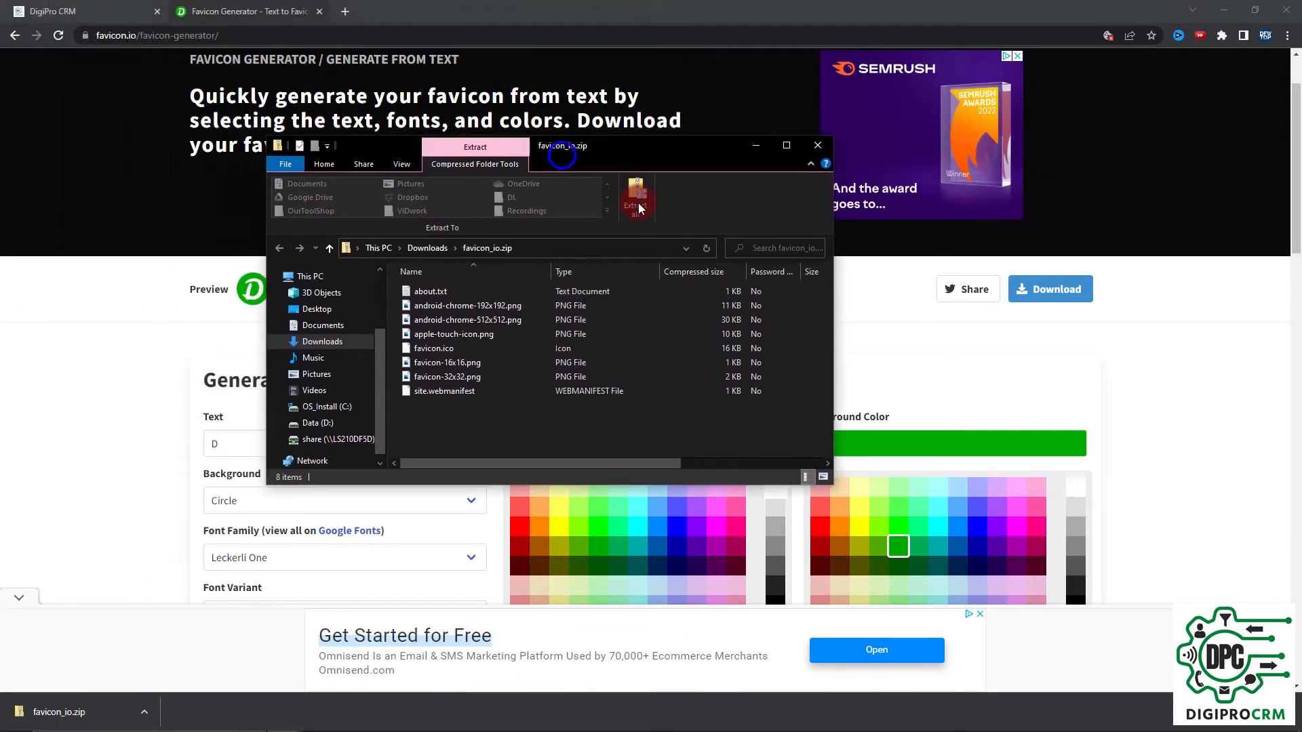
- Extract all files from favicon_io.zip and go to the Downloads folder
click(629, 197)
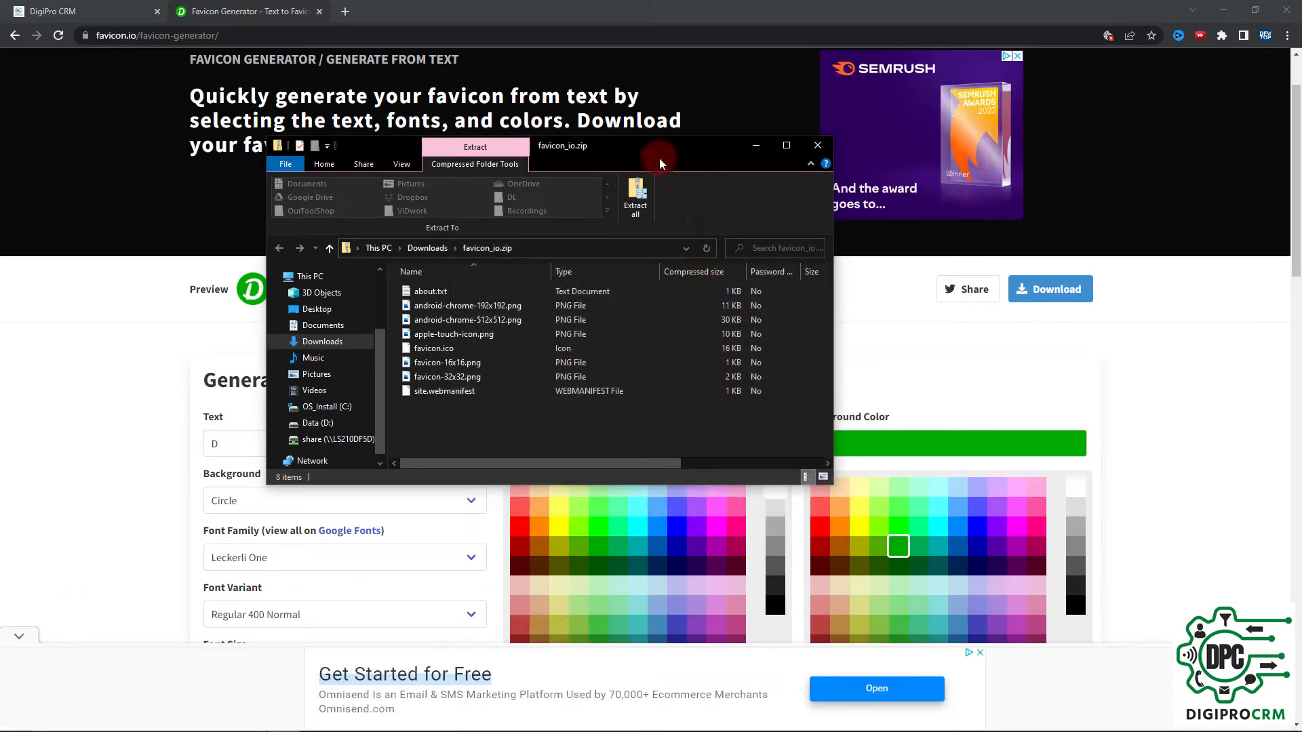
drag(639, 153, 756, 215)
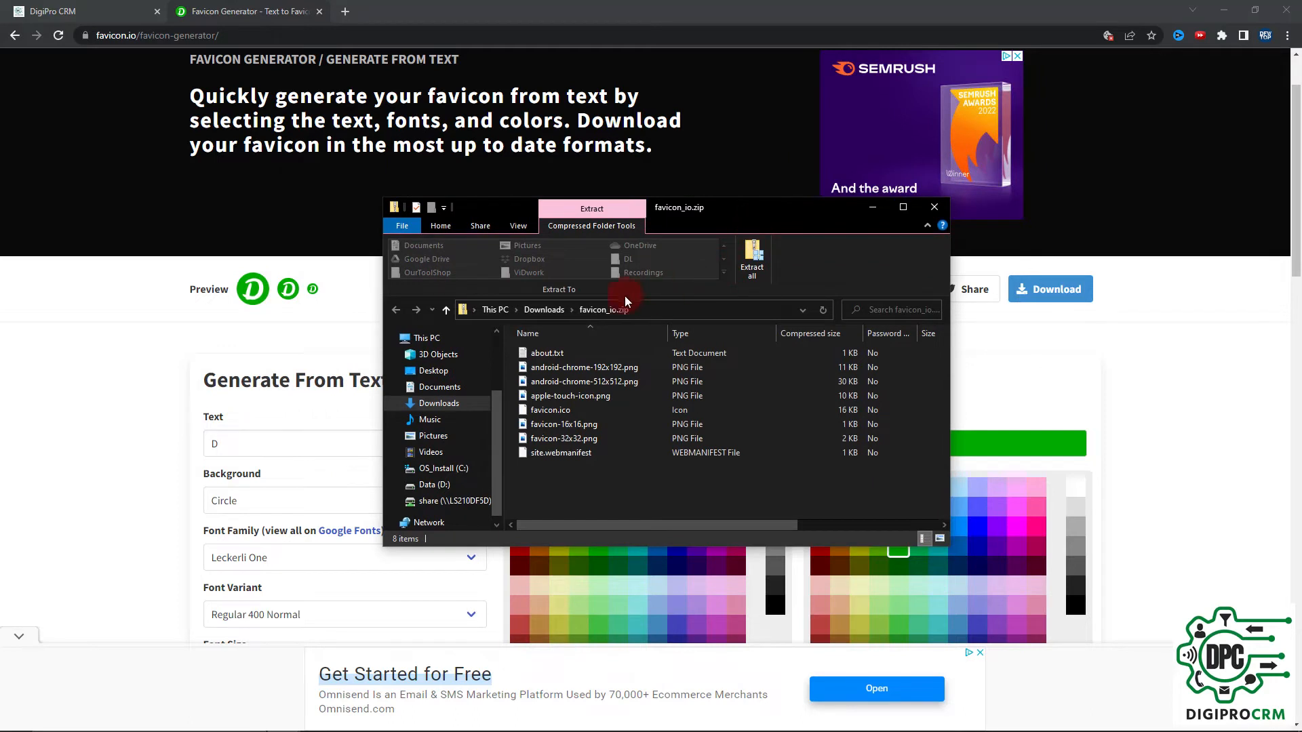
click(553, 316)
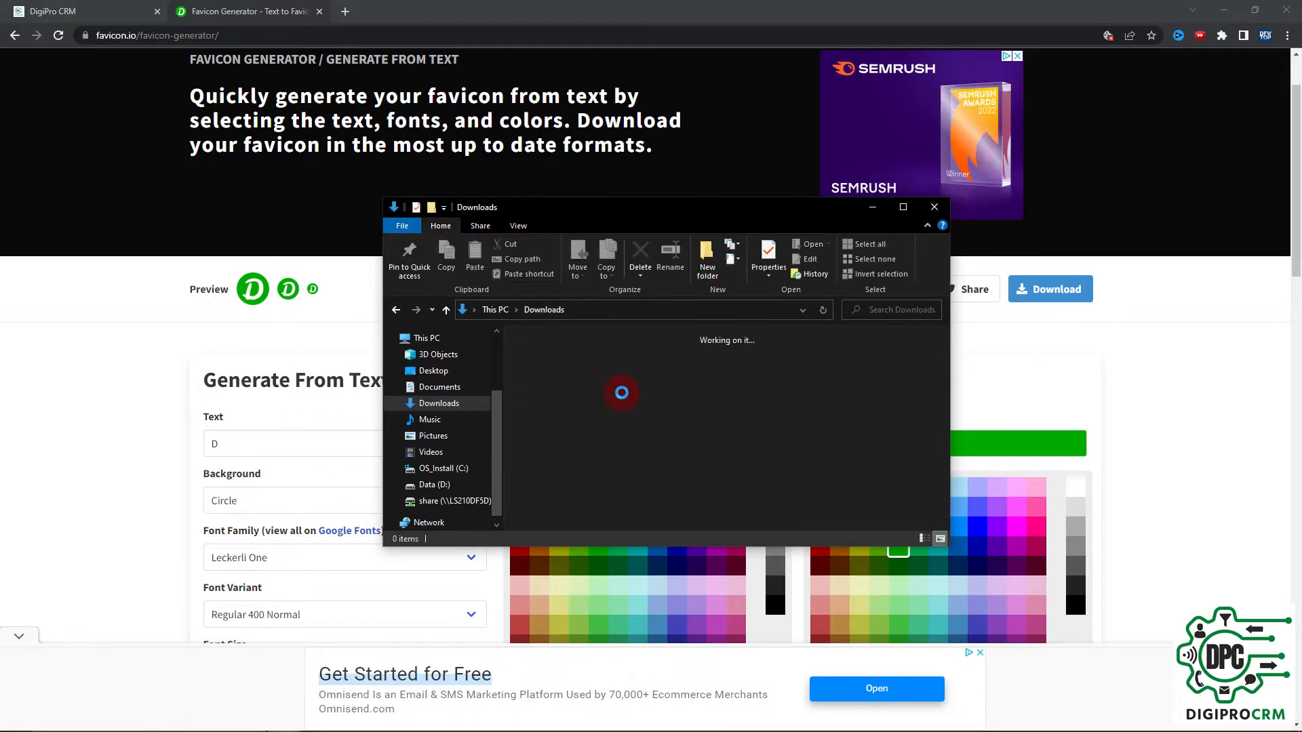
- Rename favicon.ico in the favicon_io folder to digiprocrm-favicon.ico and switch back to DigiPro CRM
double_click(718, 391)
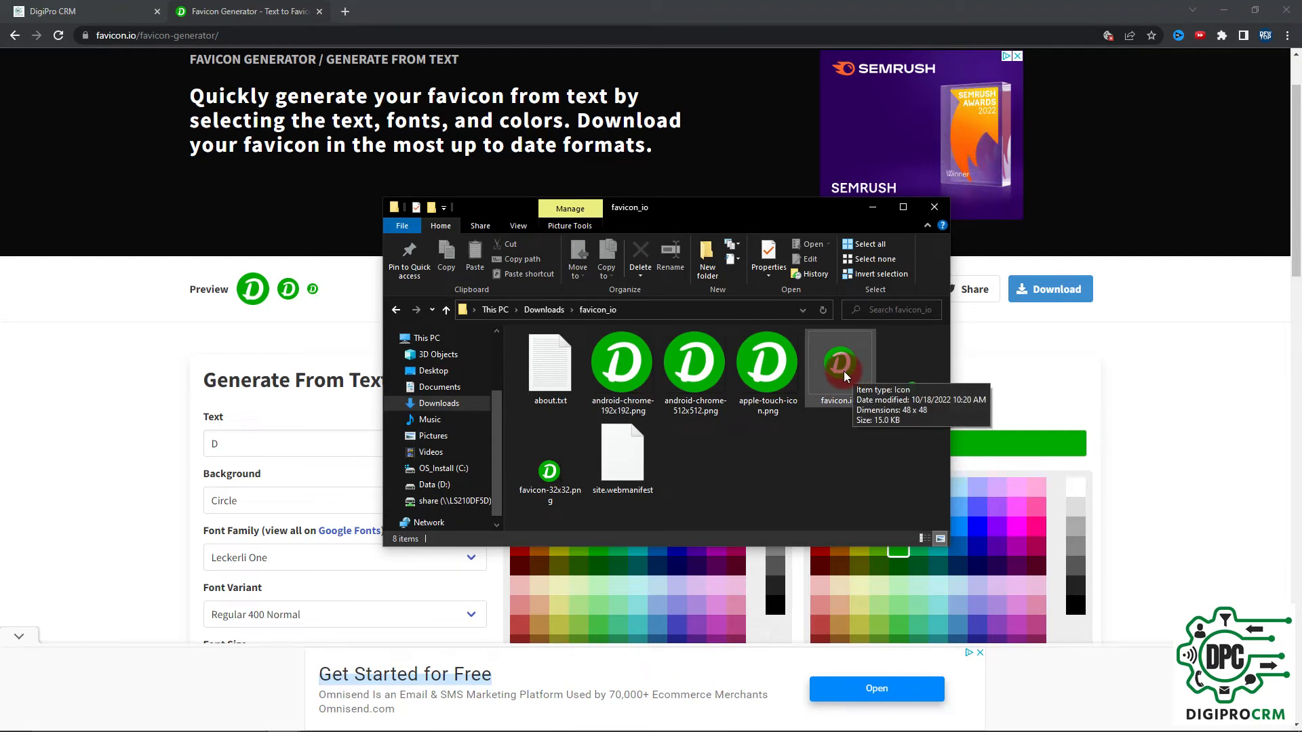
click(832, 397)
right_click(832, 397)
click(865, 369)
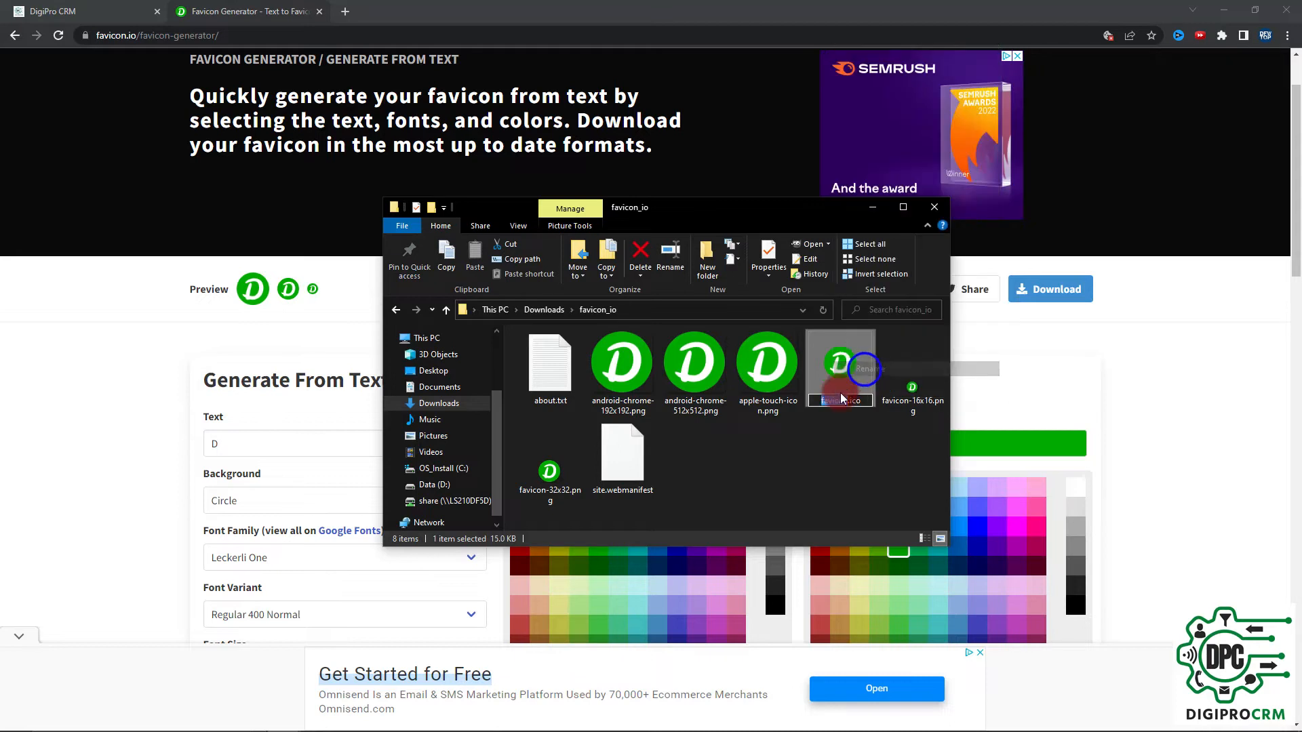
text(digiproc)
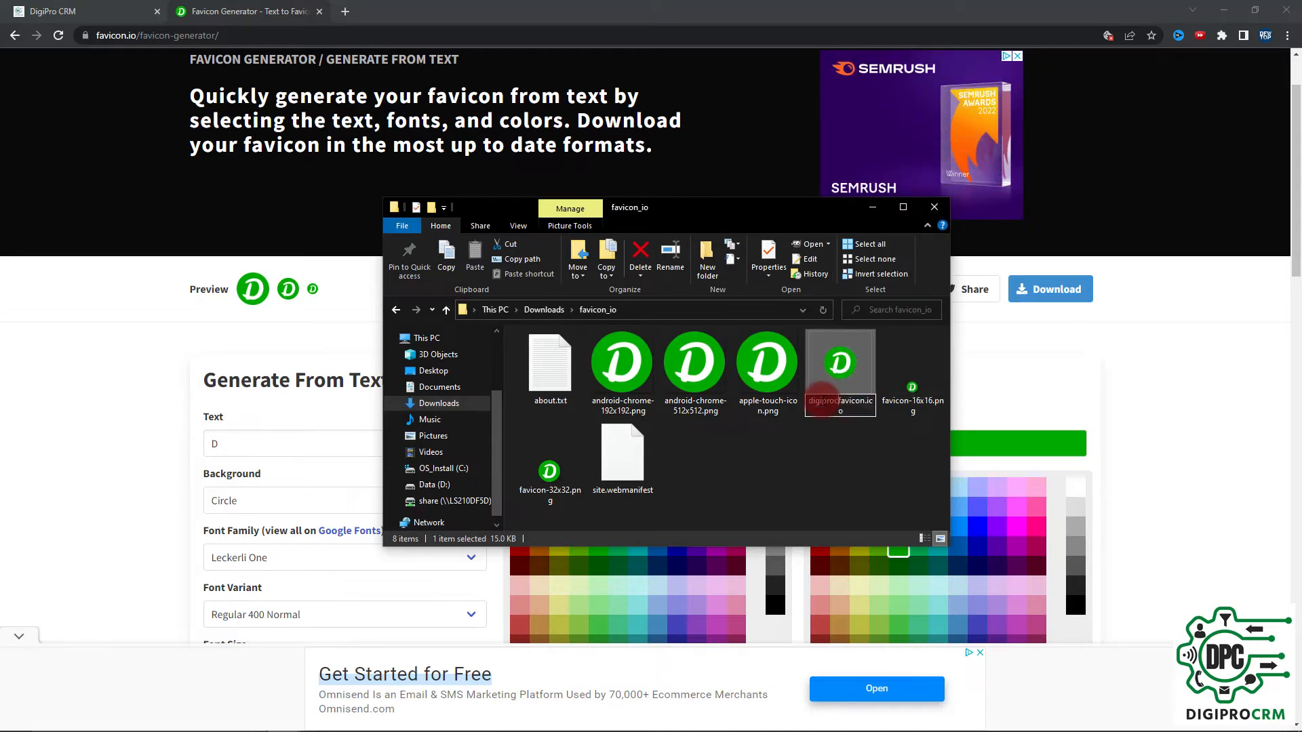
text(rum)
key(BackSpace)
key(BackSpace)
text(m)
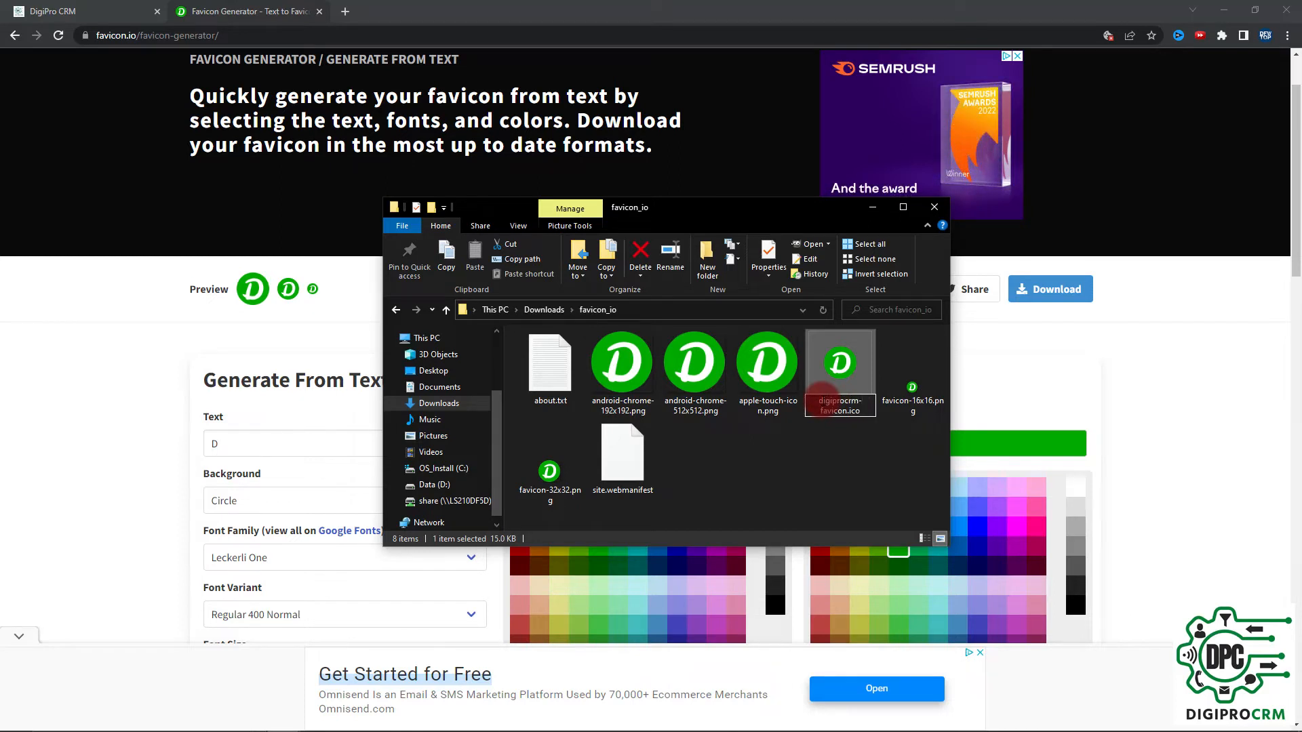
text(-)
key(Return)
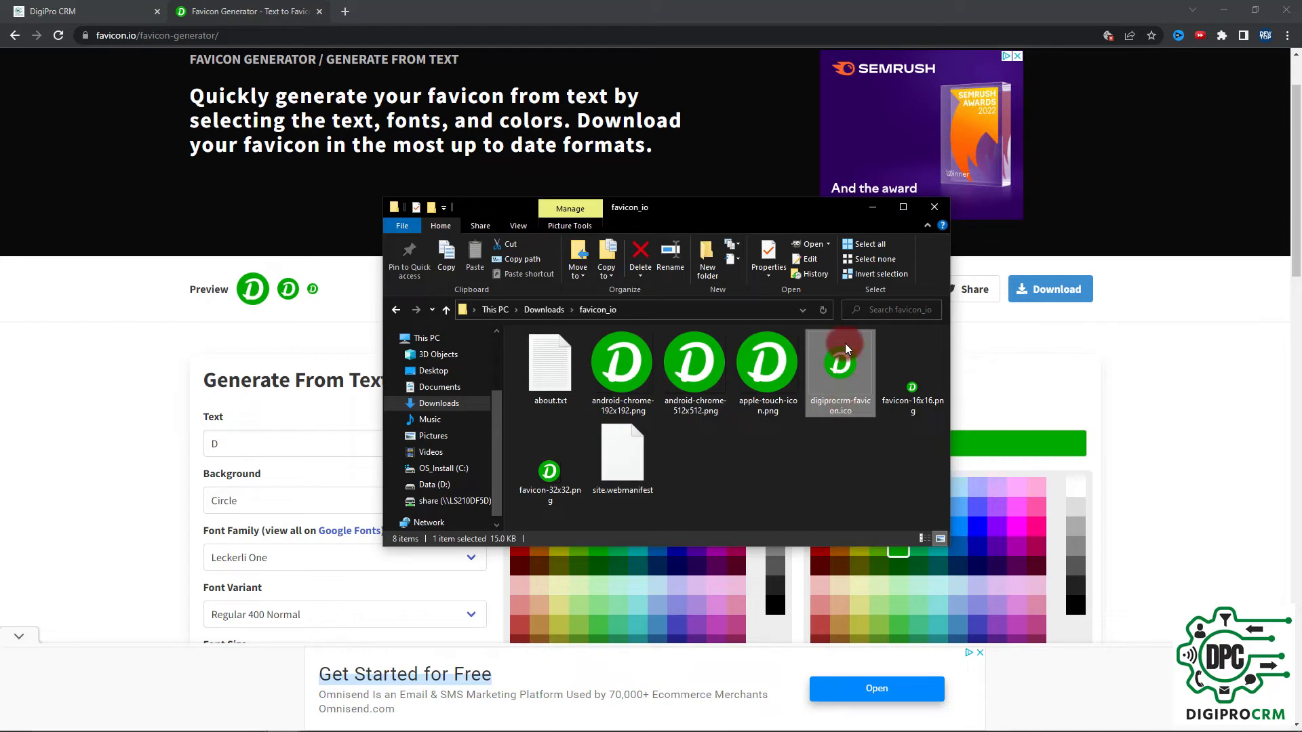
mouse_move(836, 369)
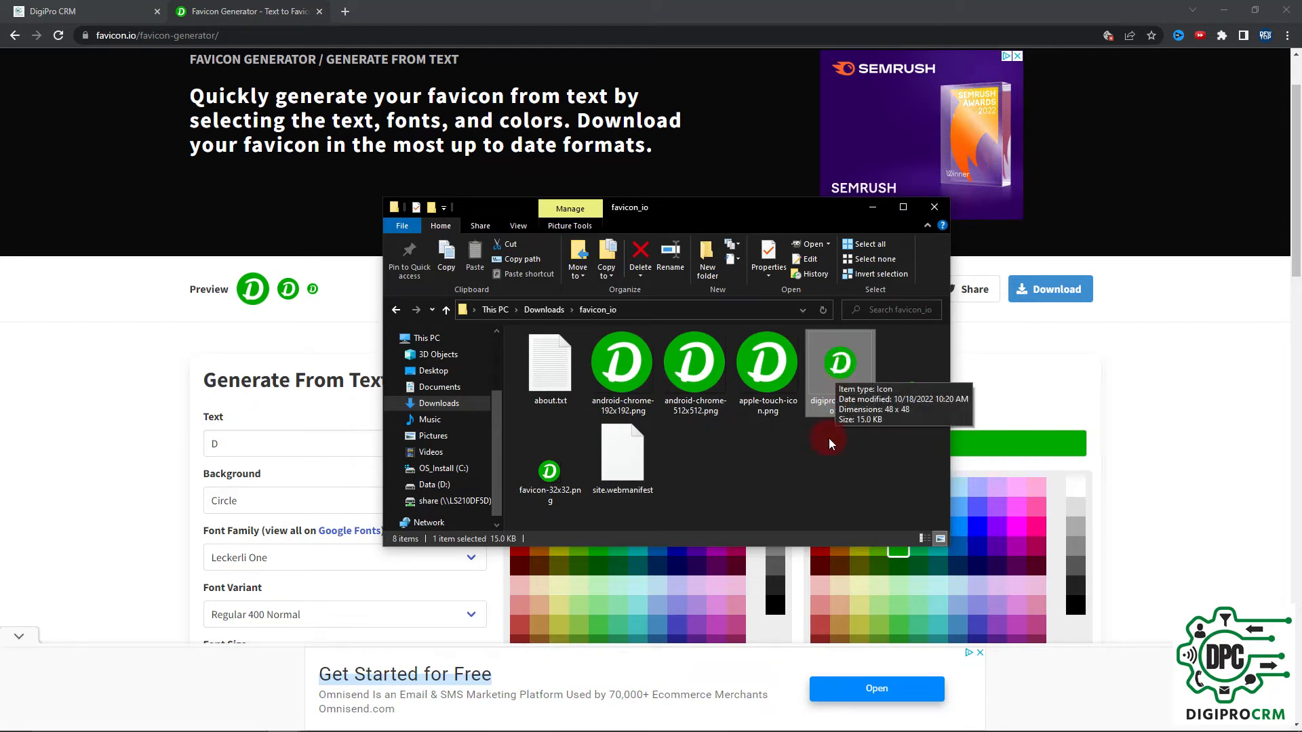
click(825, 458)
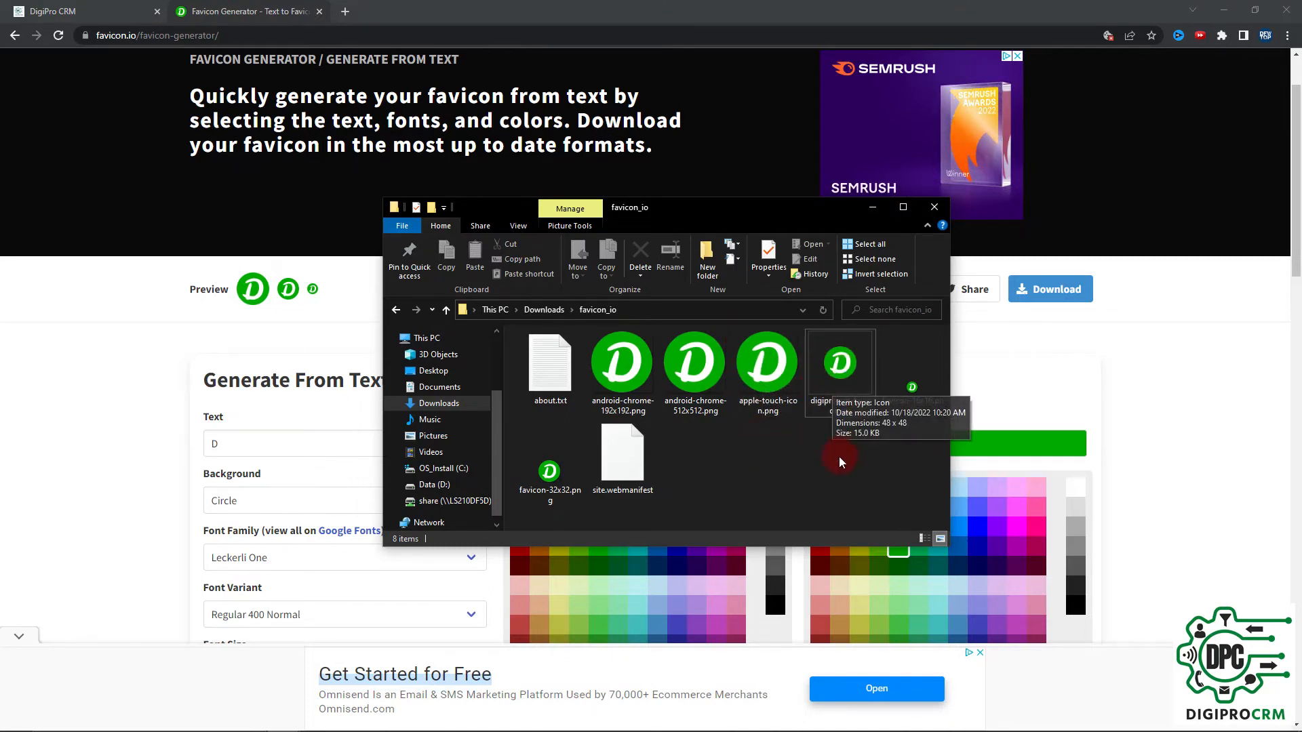
click(114, 9)
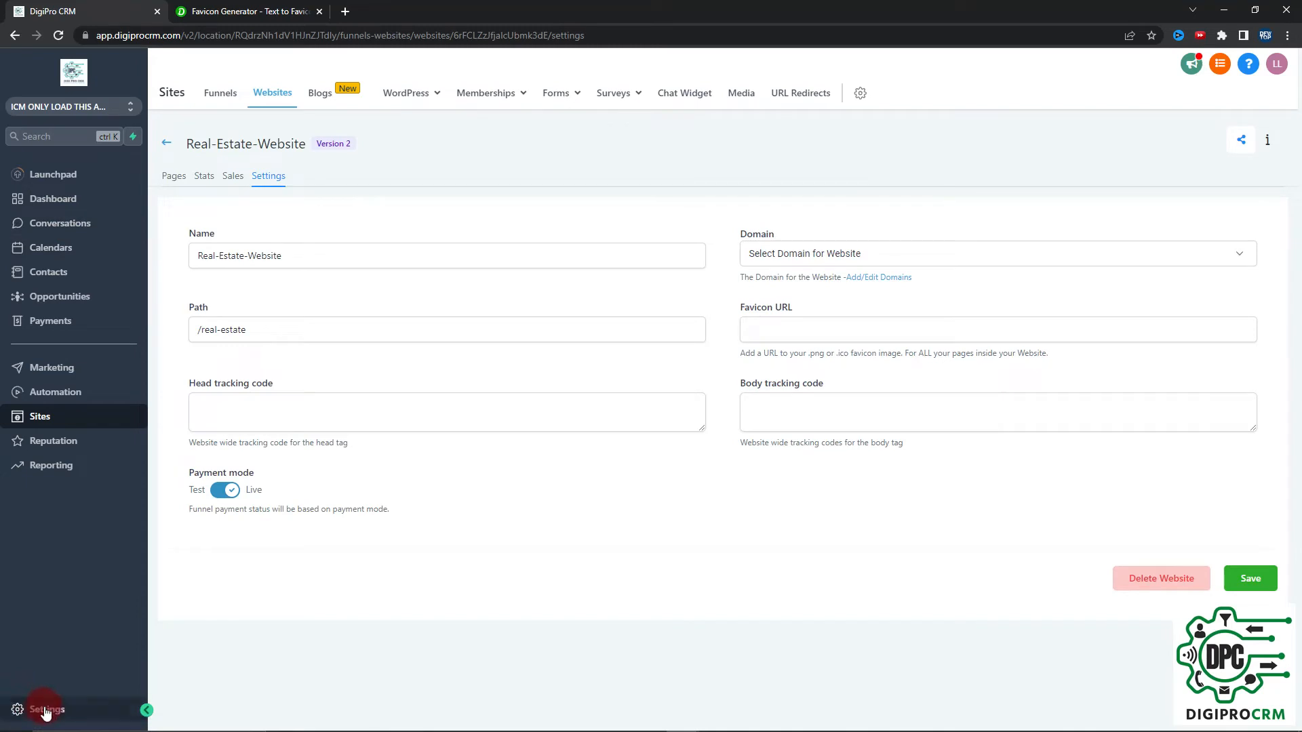
click(45, 709)
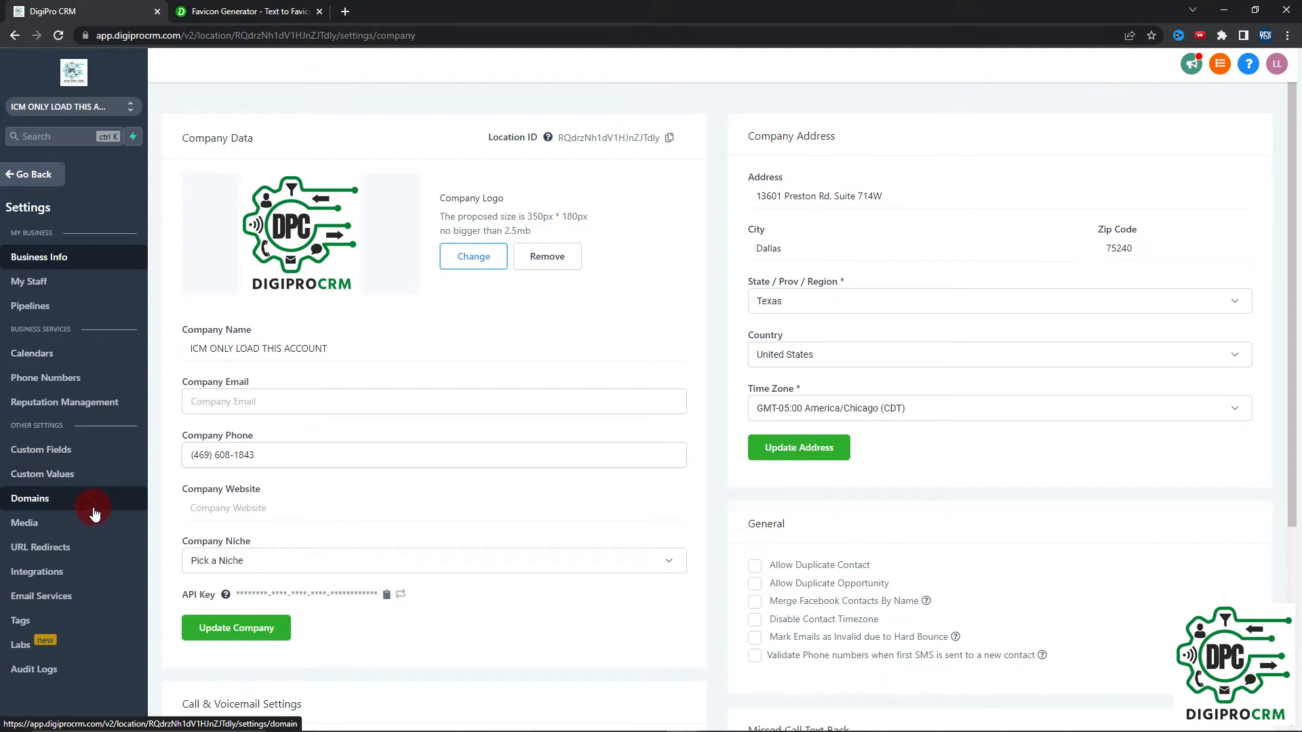
click(35, 179)
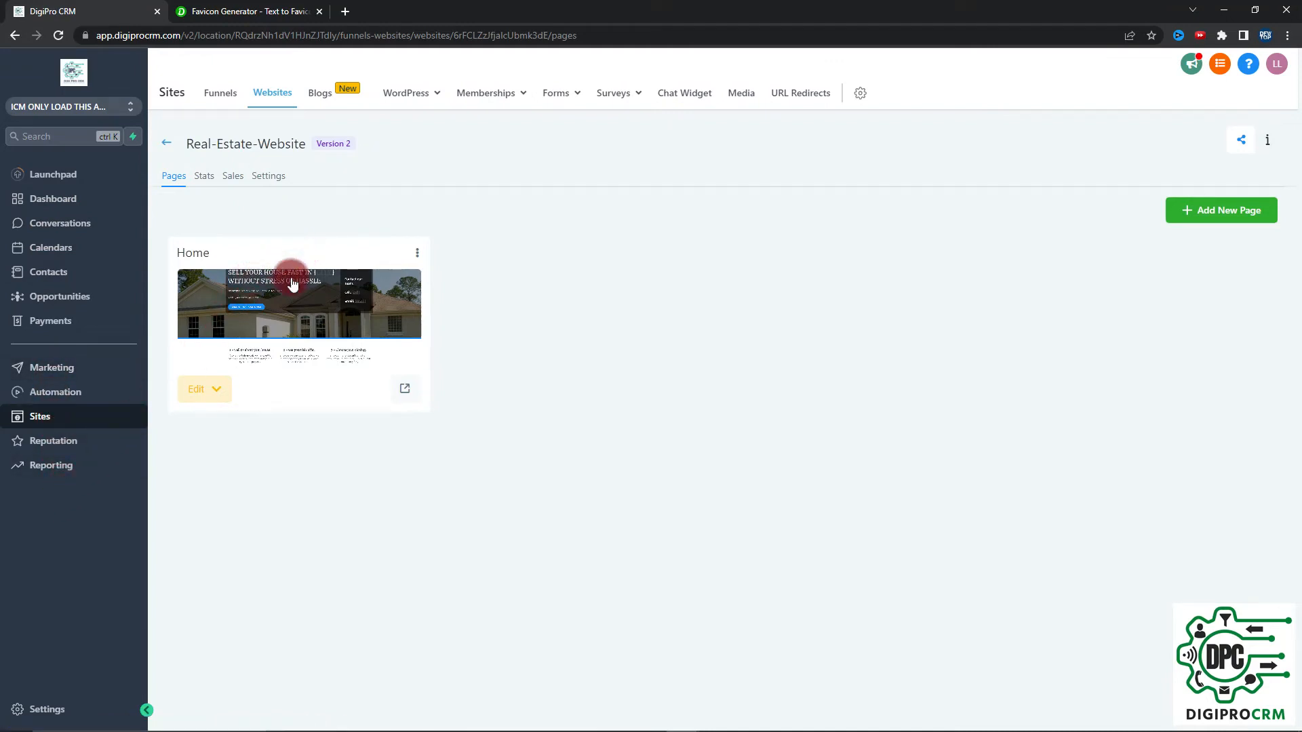
click(200, 392)
click(217, 427)
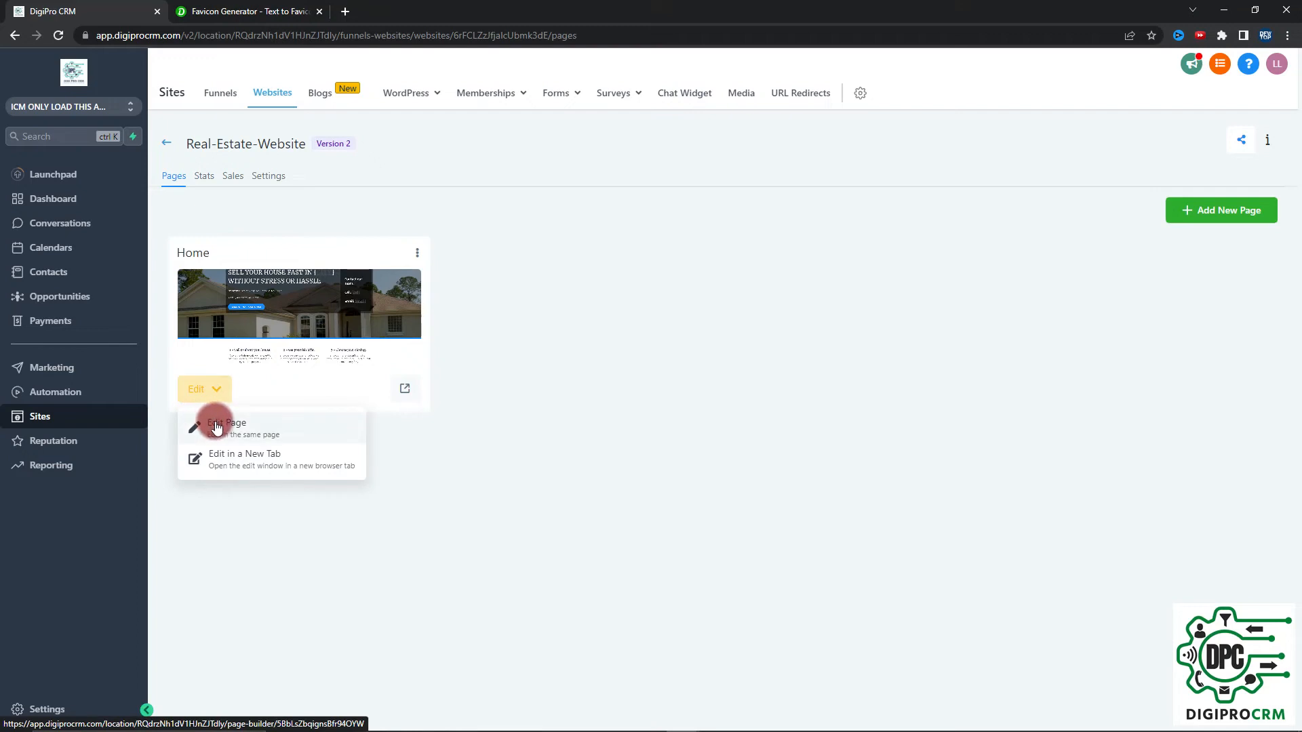
click(216, 426)
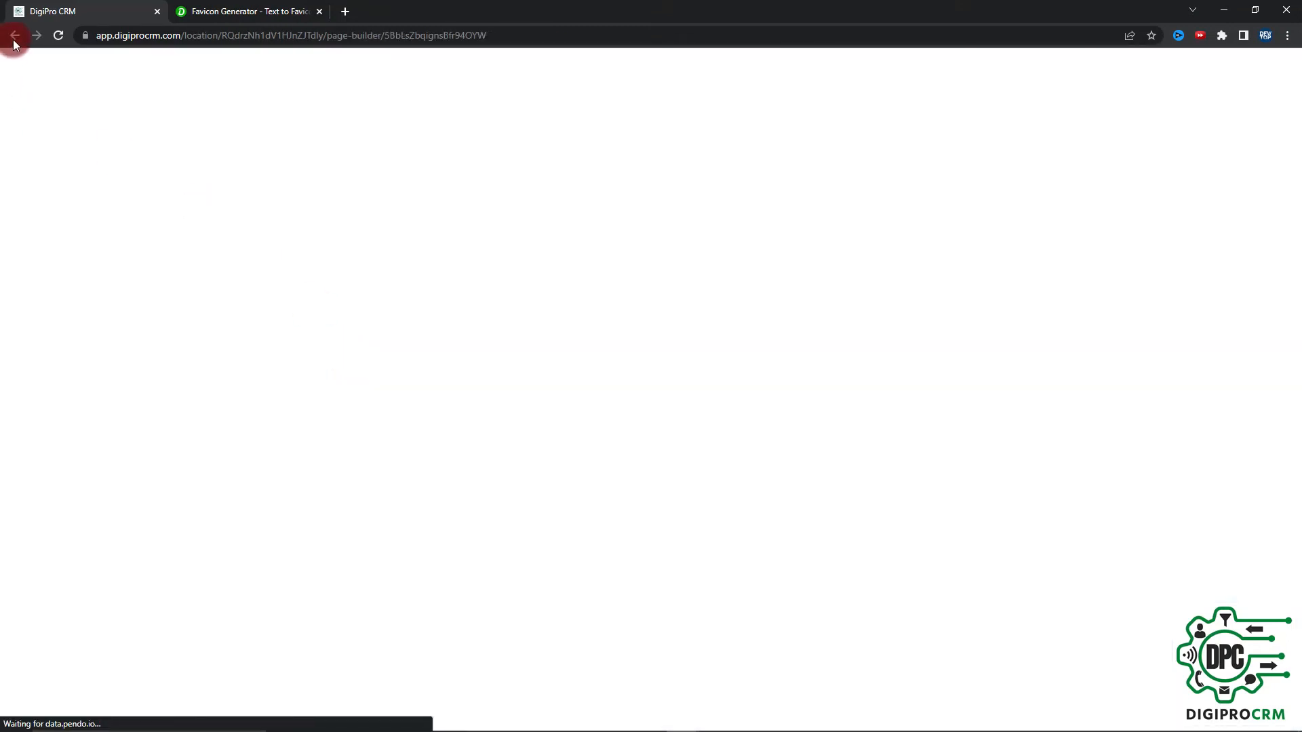
click(16, 38)
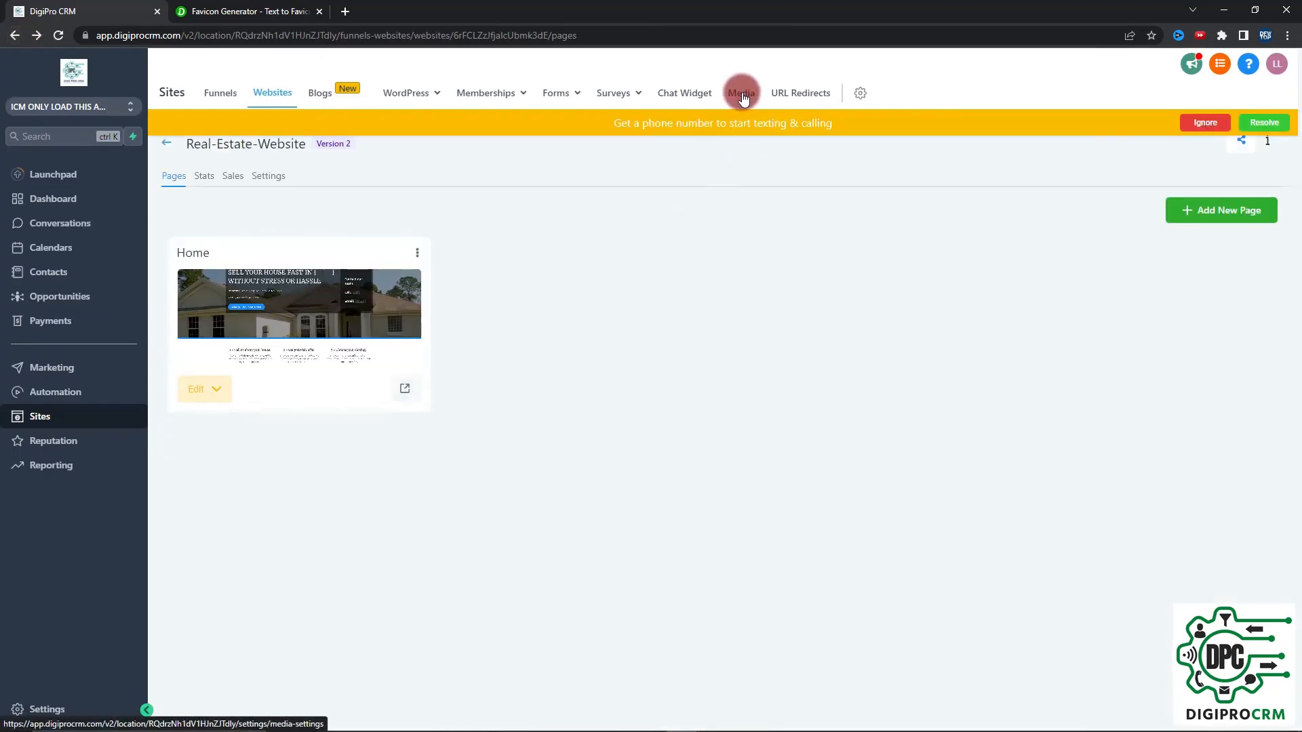
- Dismiss the phone number notice and upload digiprocrm-favicon.ico from the favicon_io folder to the media library
click(1205, 122)
click(750, 93)
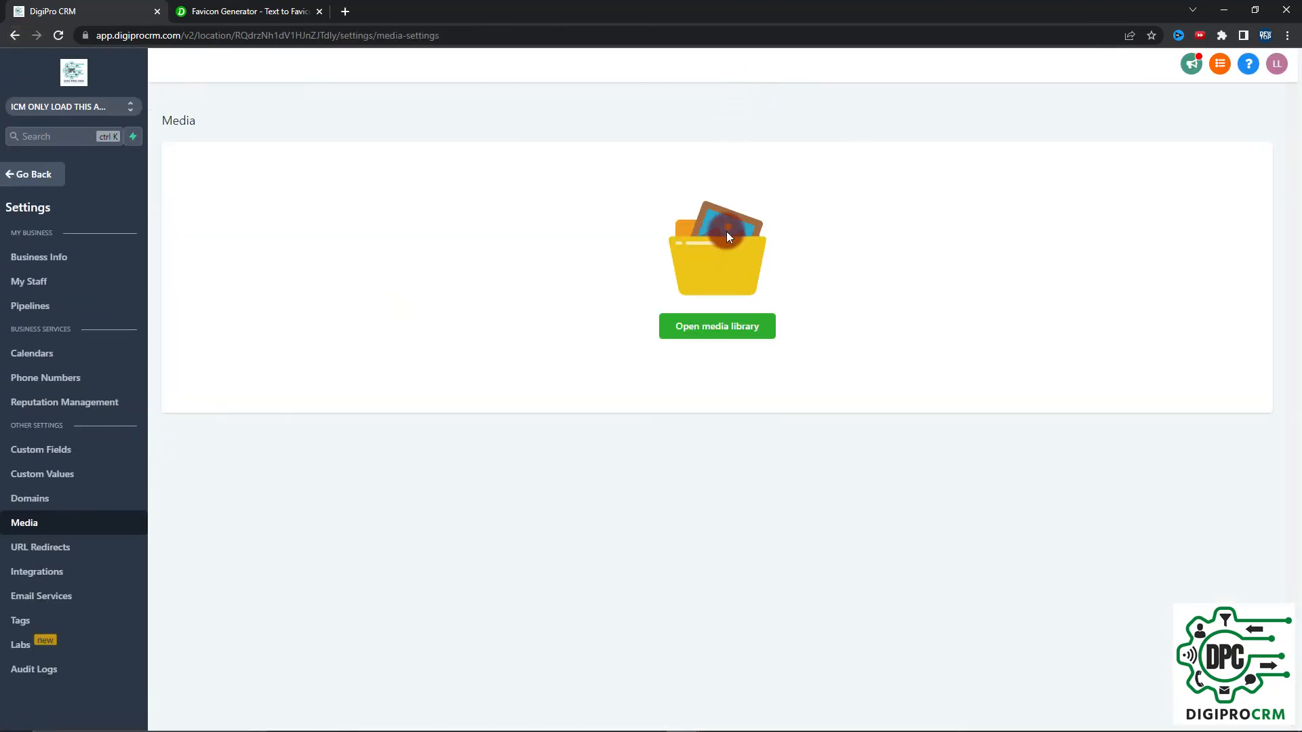
click(733, 343)
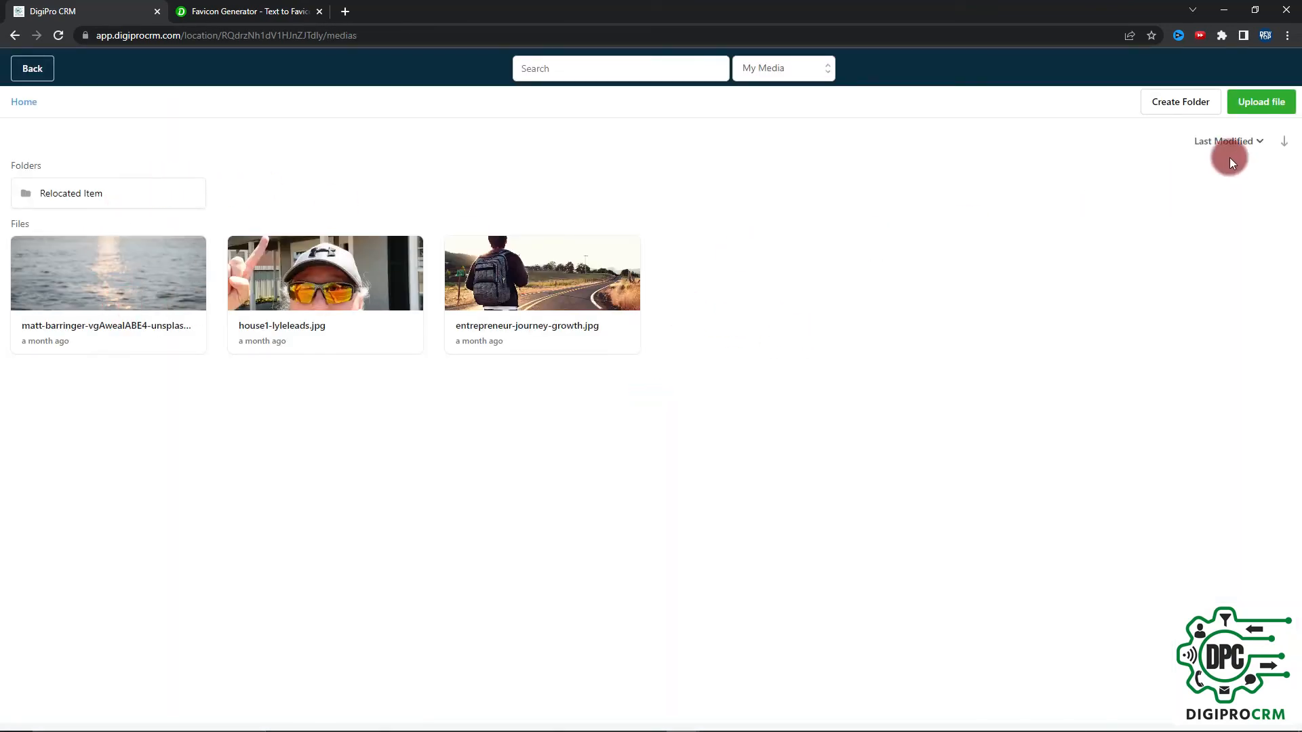
click(1265, 96)
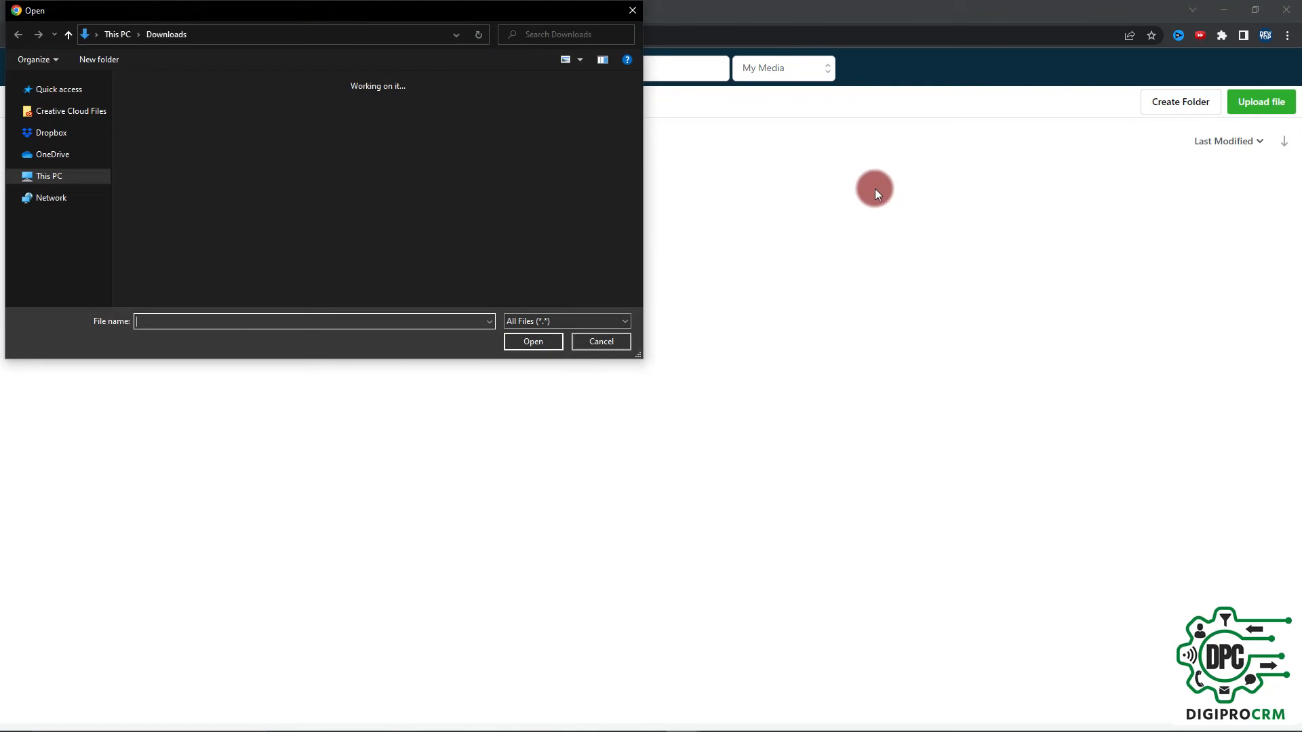
double_click(293, 140)
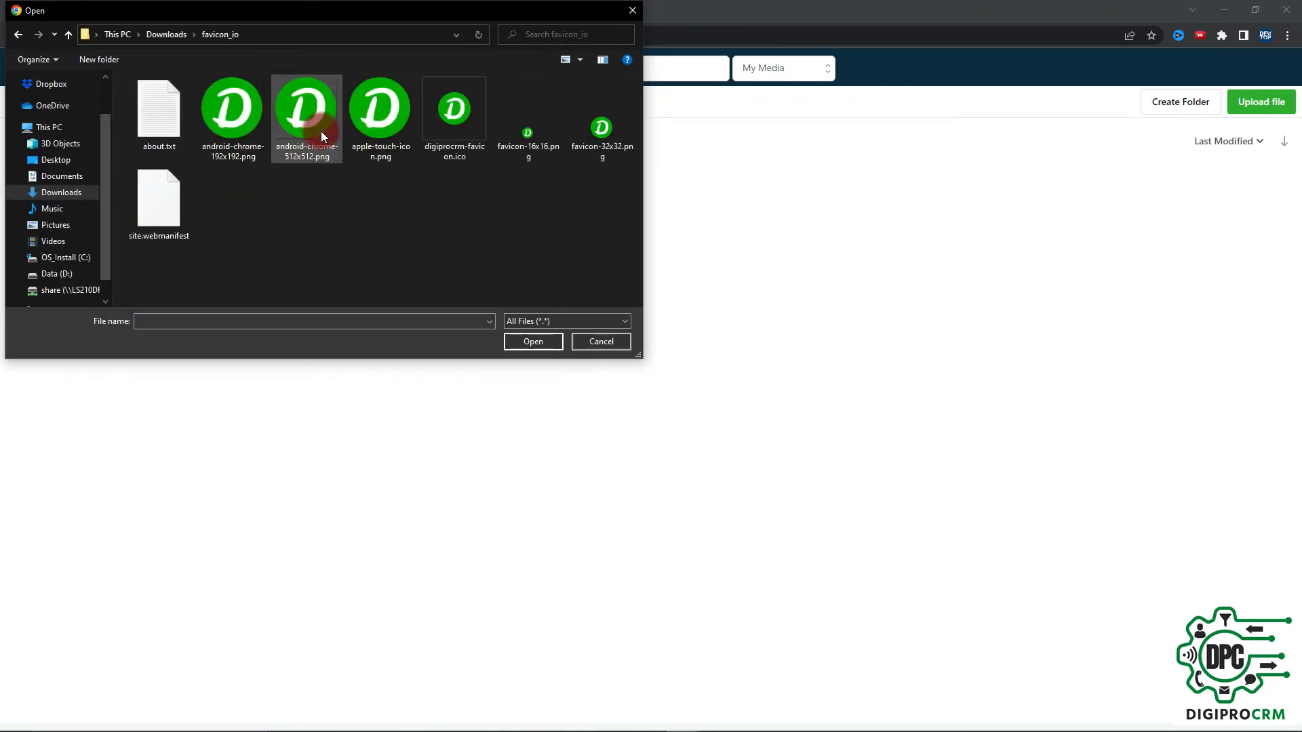
click(462, 139)
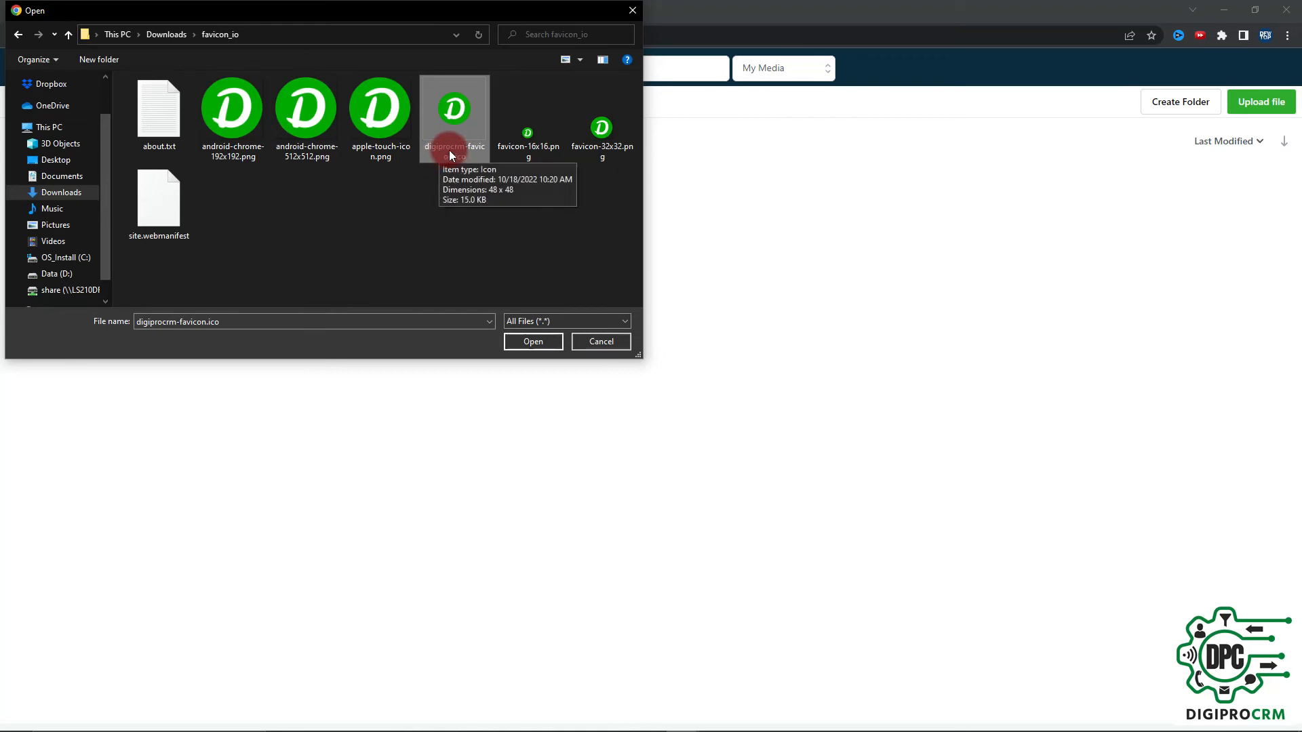
click(530, 344)
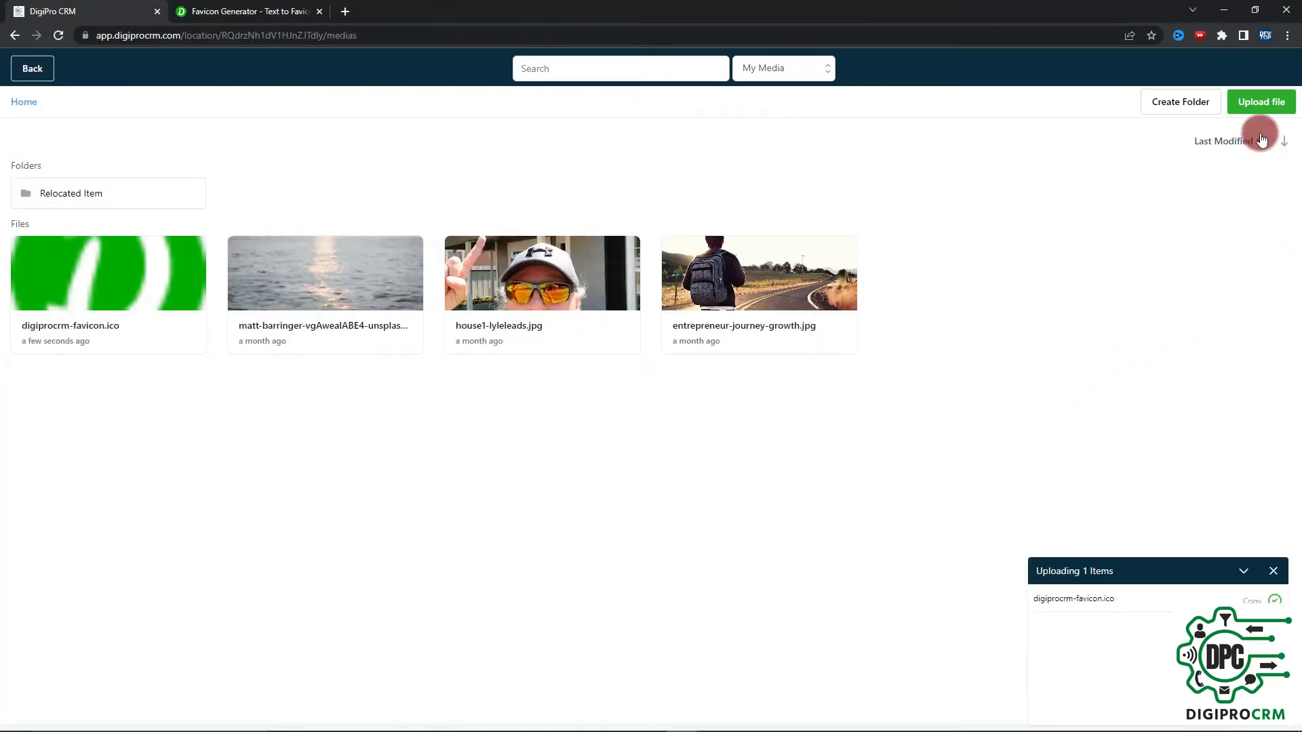
- Copy the link of the uploaded digiprocrm-favicon.ico file in the media library
right_click(144, 293)
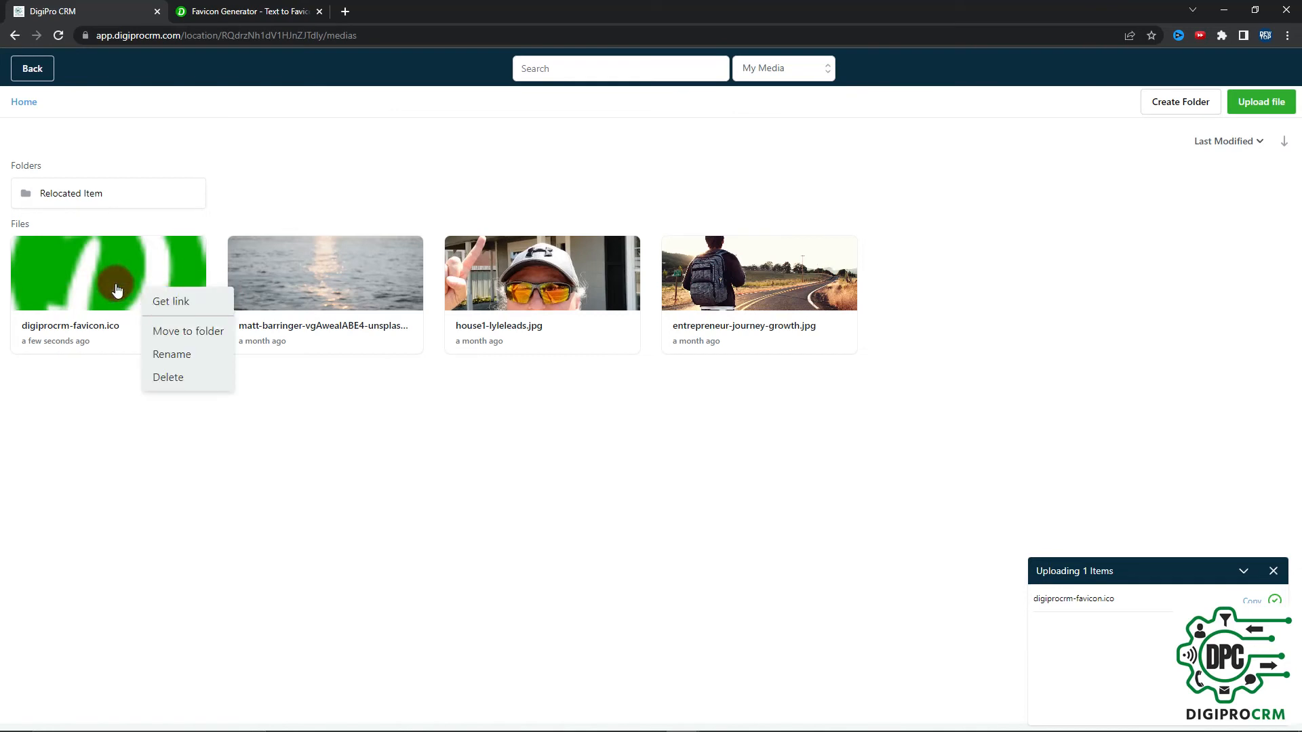
right_click(115, 289)
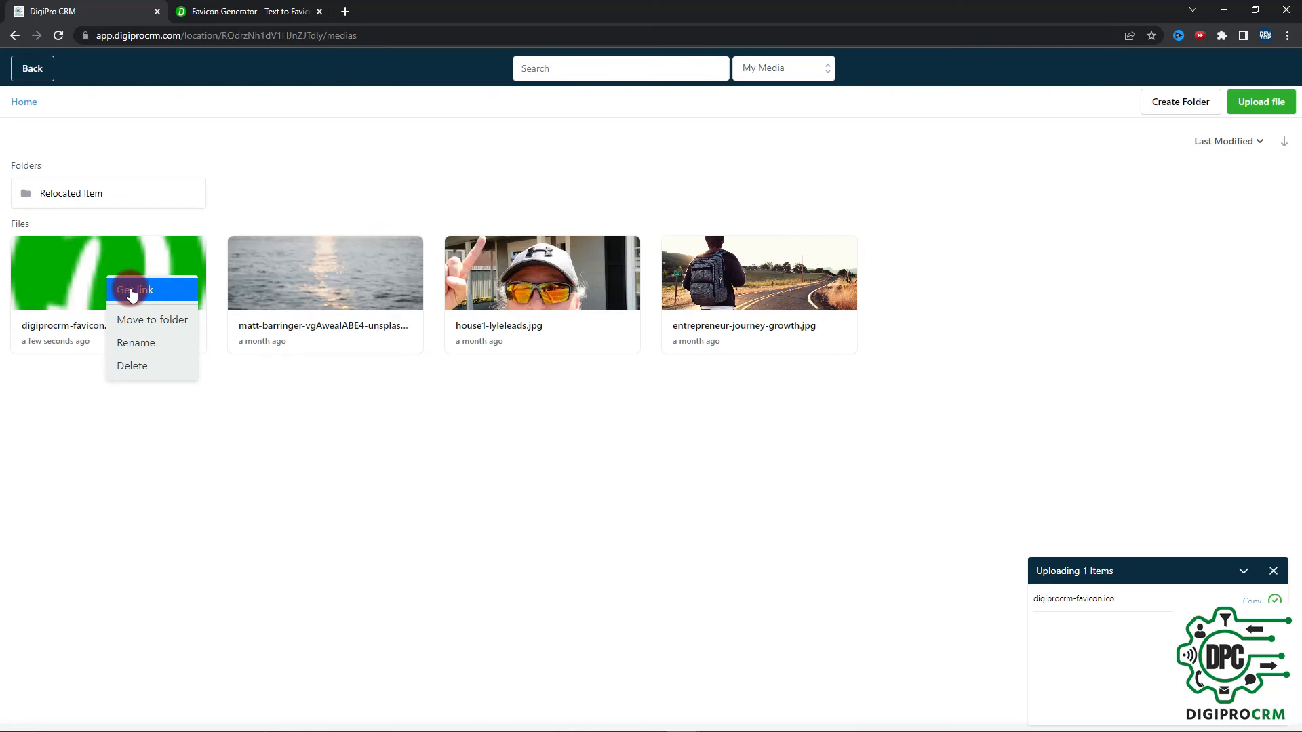
click(132, 292)
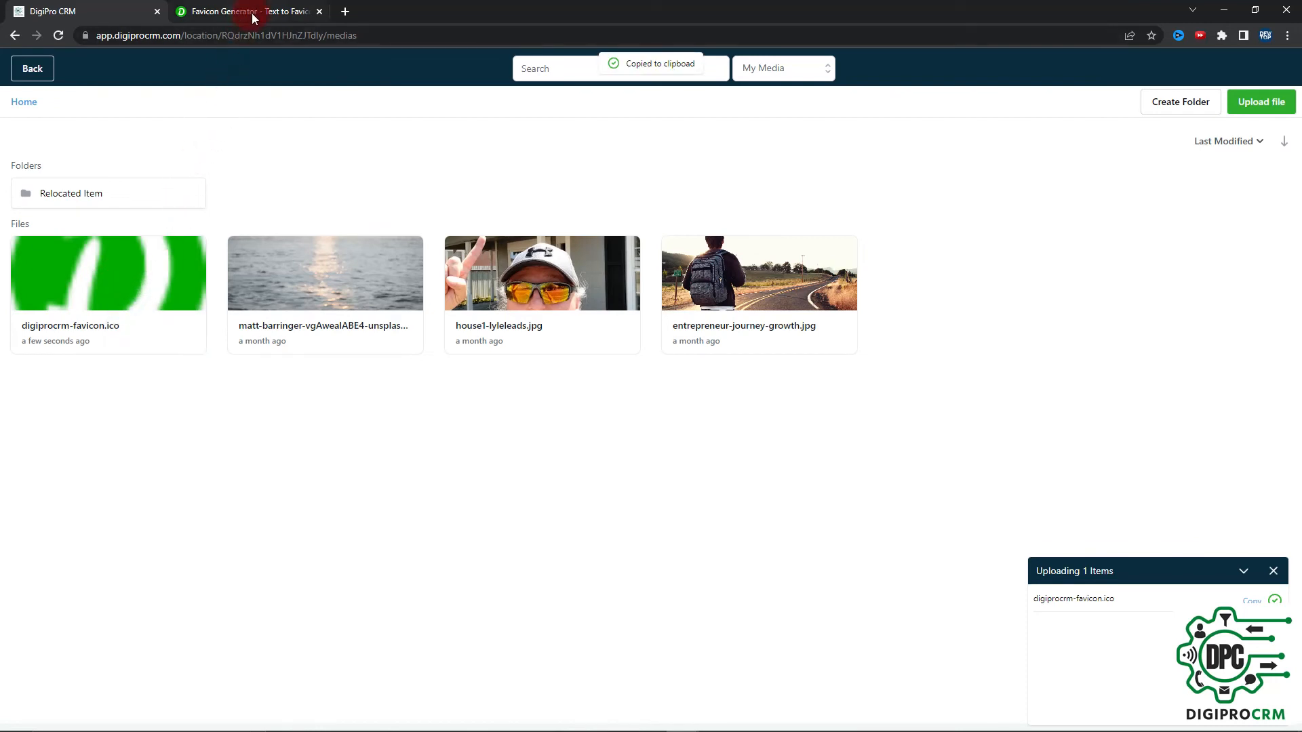
- Leave the media library and open the settings of the 3 Step Landing Page website under Sites
click(16, 67)
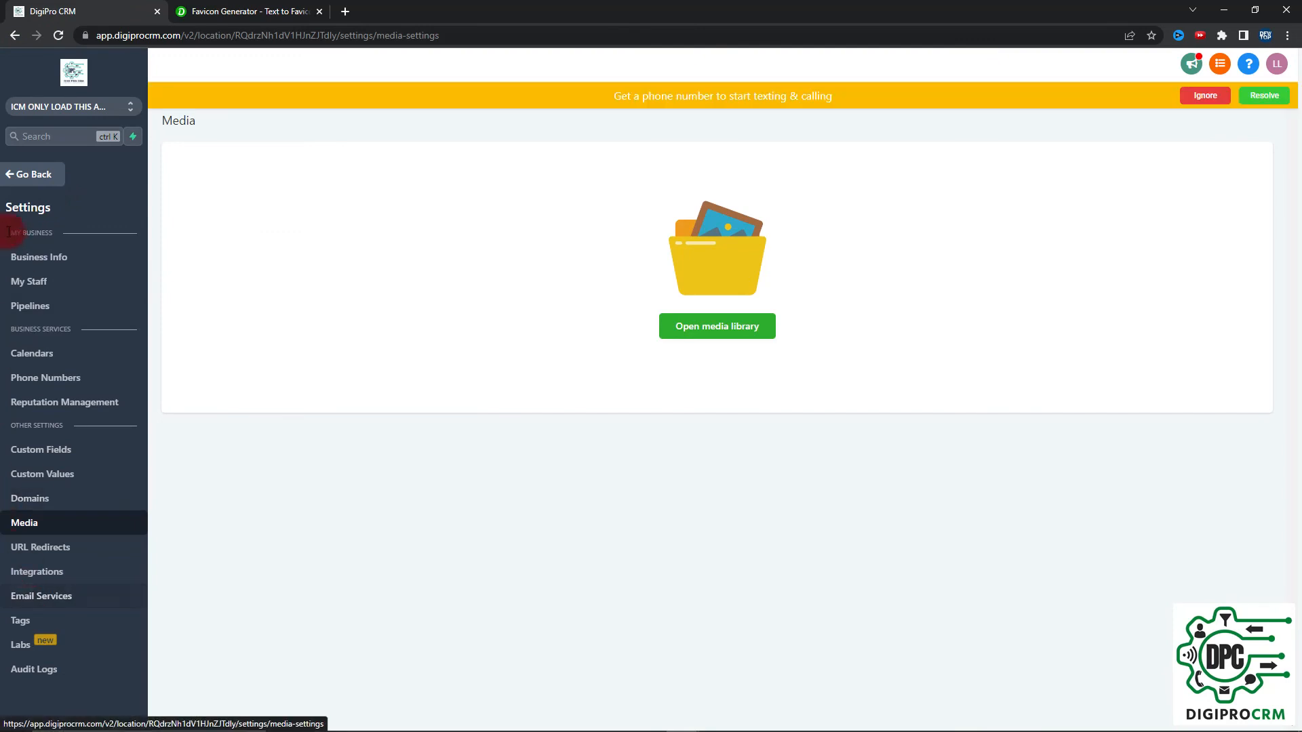
click(26, 178)
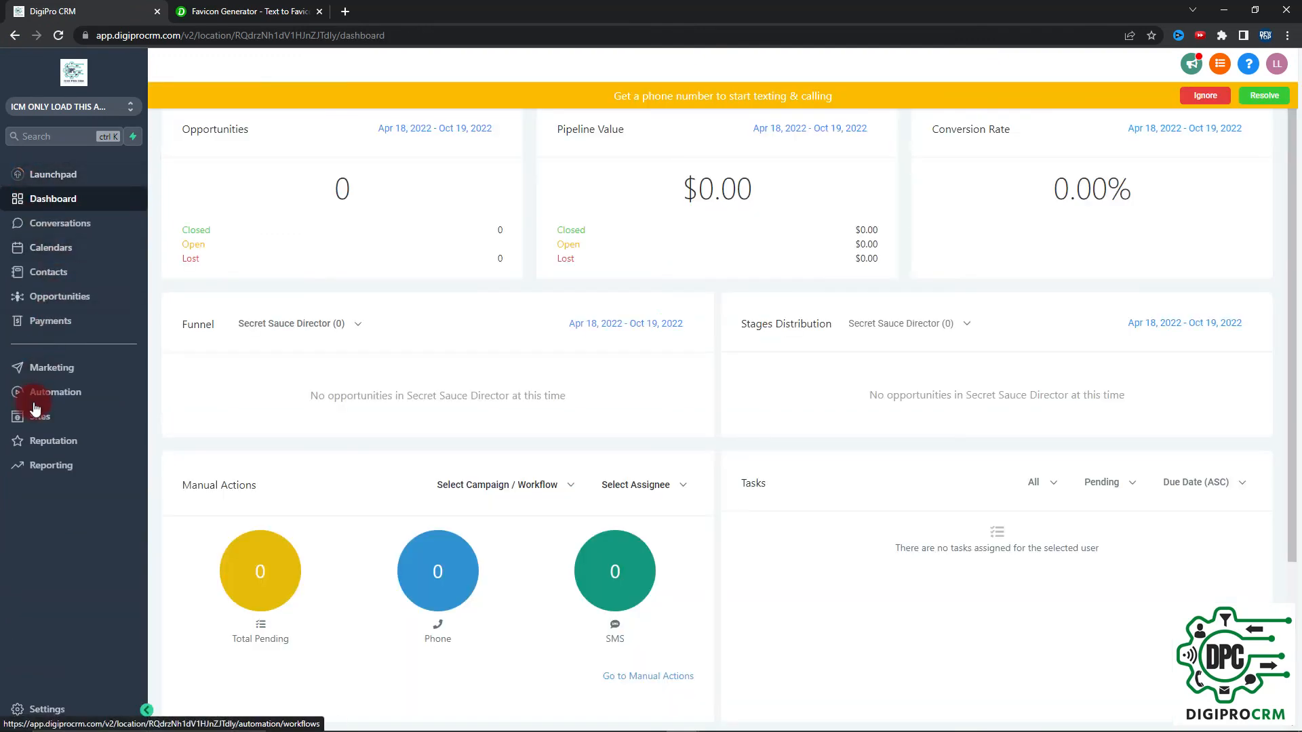
click(31, 415)
click(1205, 124)
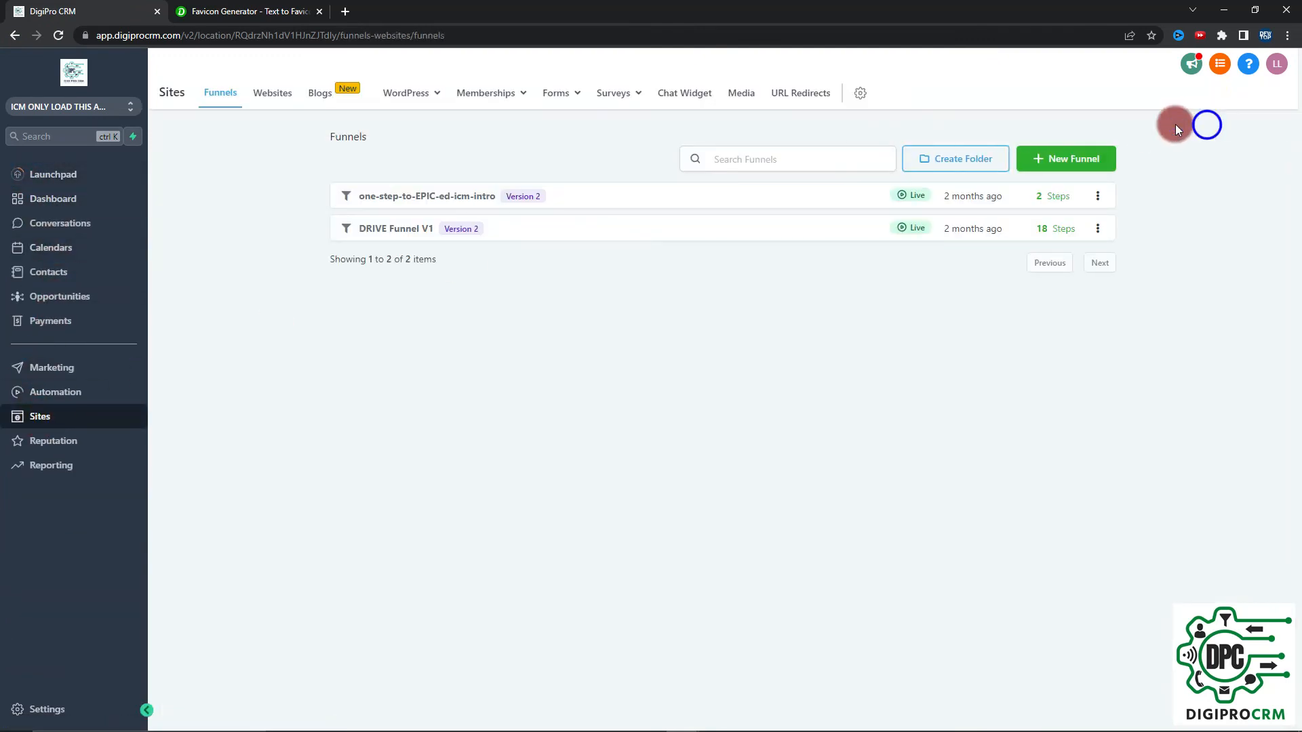
click(273, 93)
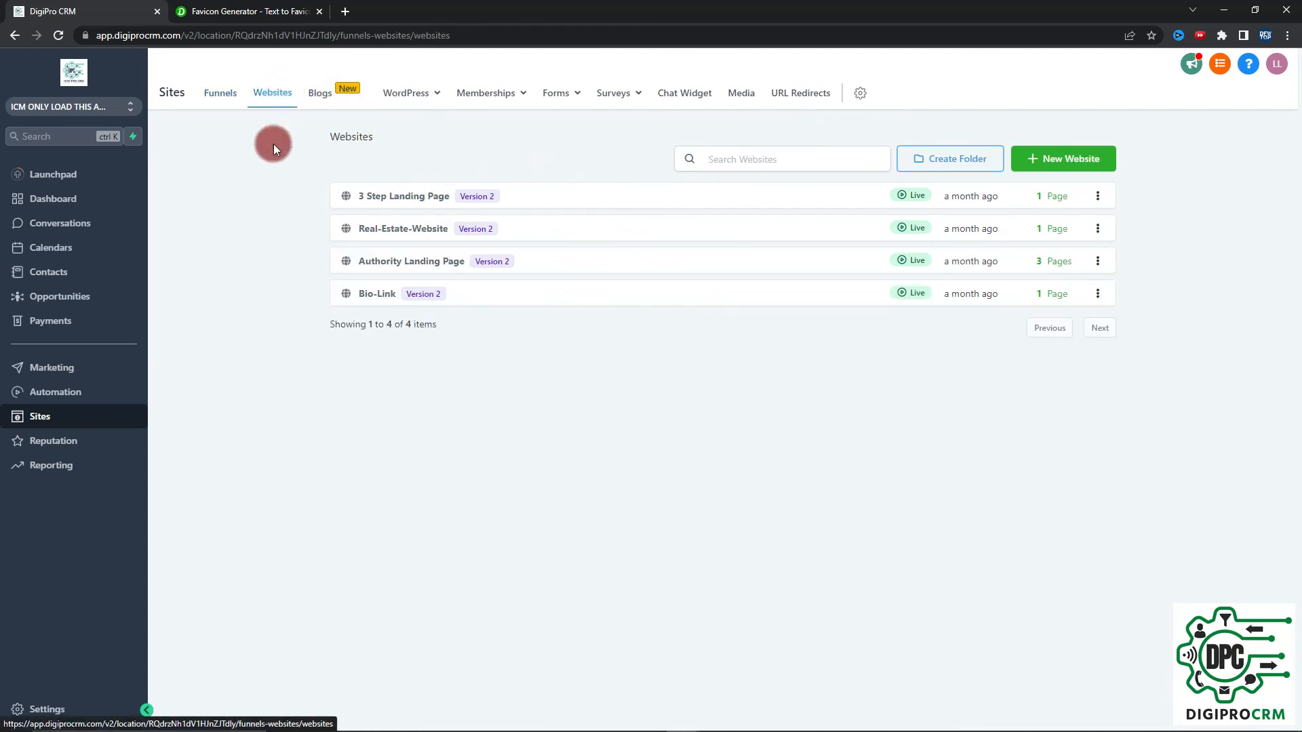
click(413, 198)
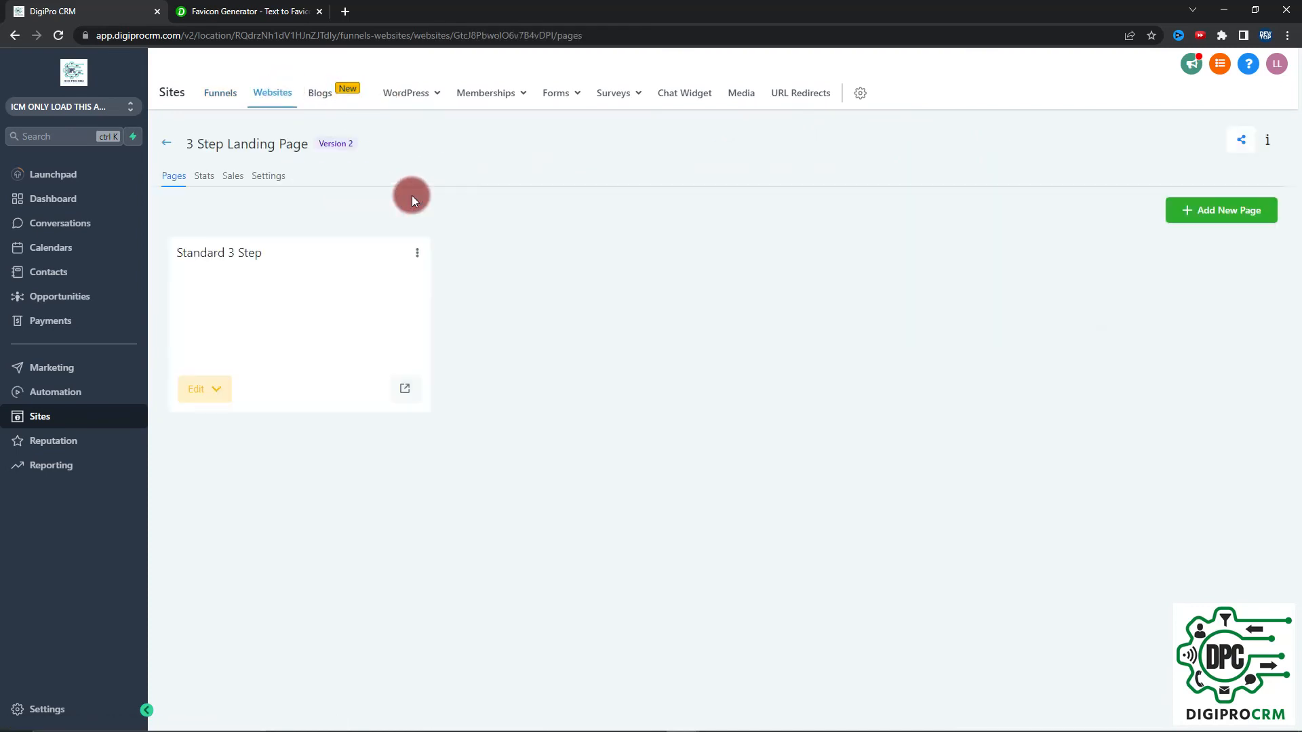
click(280, 175)
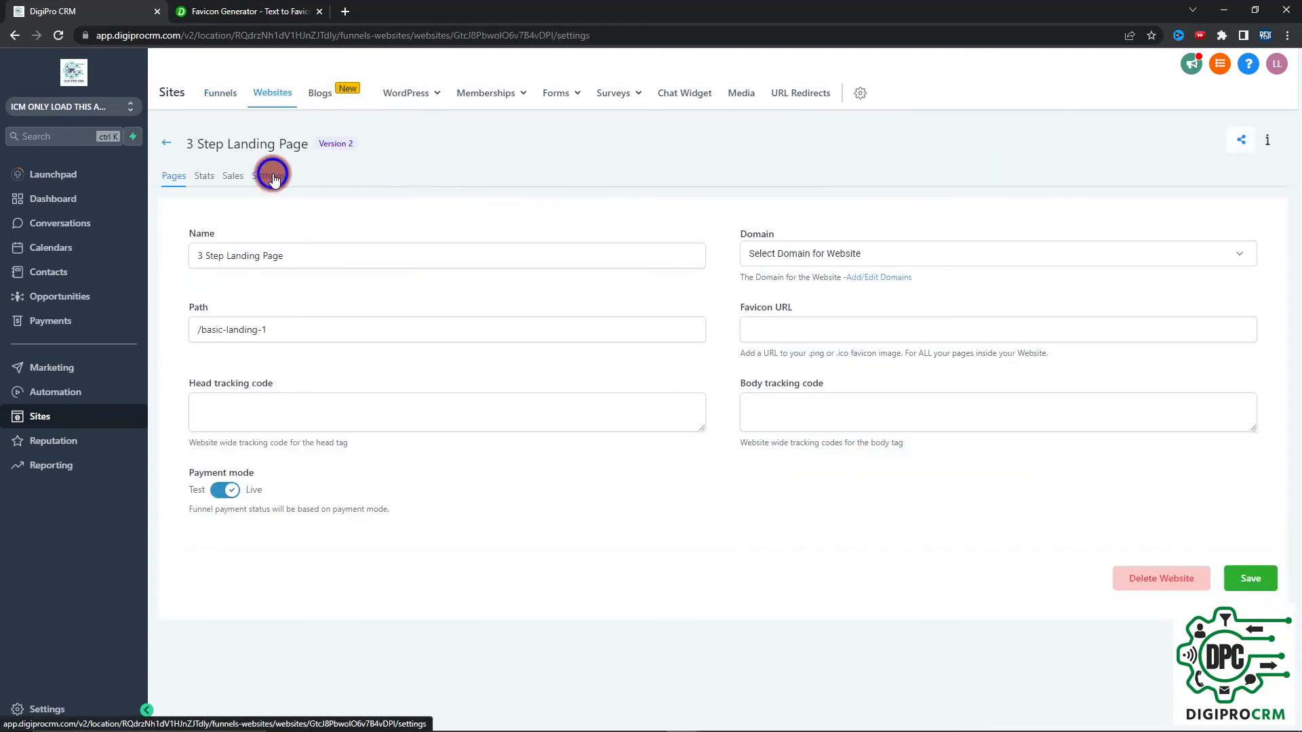
- Paste the copied favicon link as the website's Favicon URL and save the settings
click(860, 329)
key(ctrl+v)
click(1272, 580)
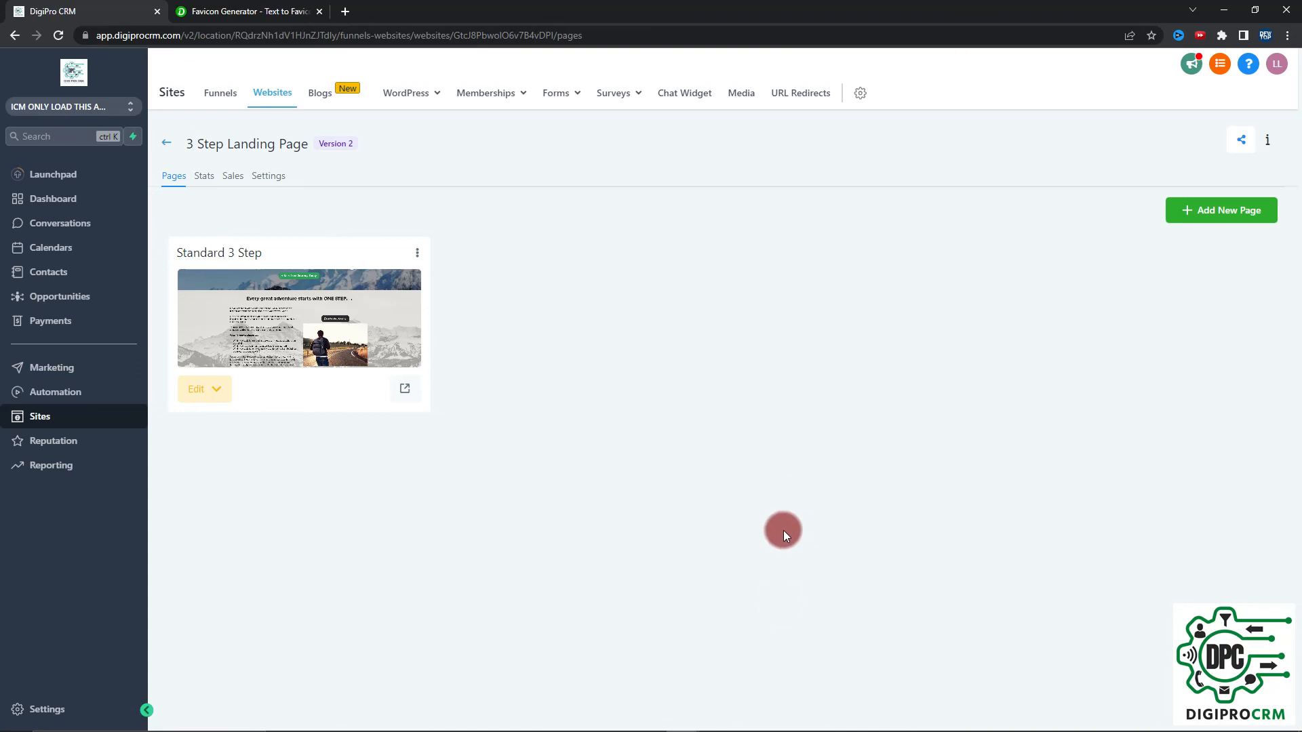
click(783, 722)
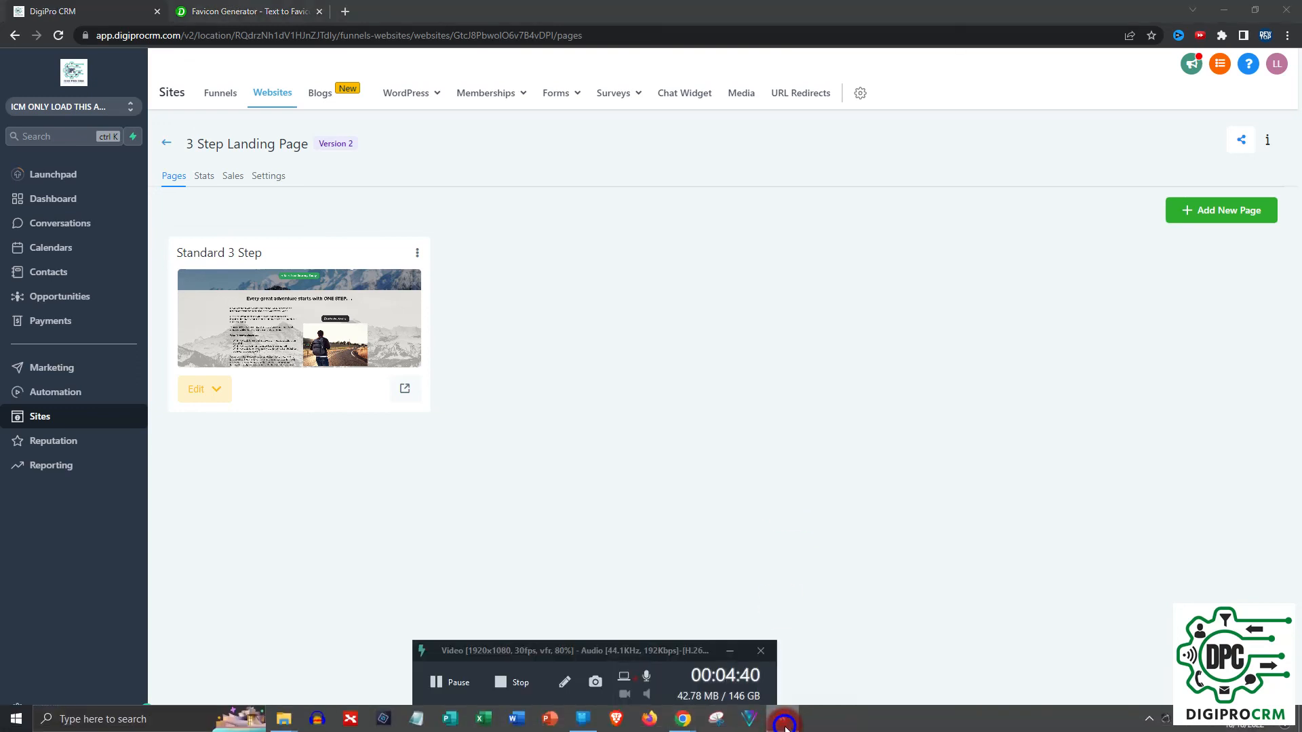